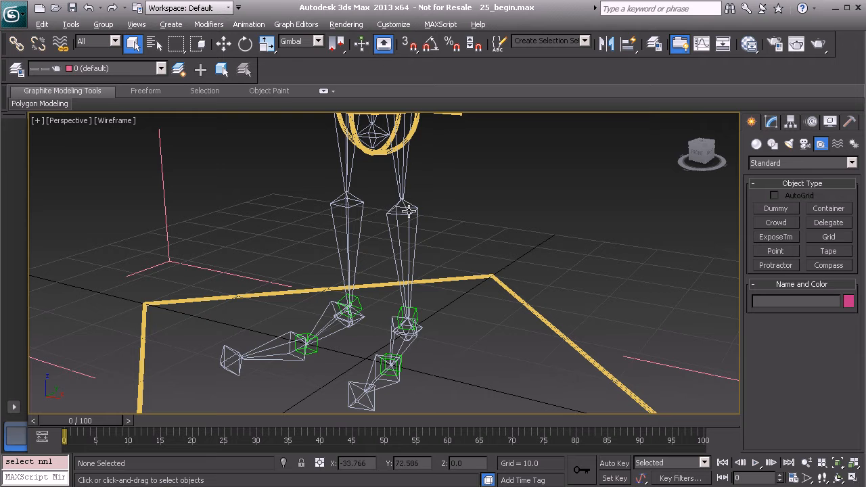
{"action": "middle_click_drag", "start_coordinate": [388, 191], "coordinate": [389, 268]}
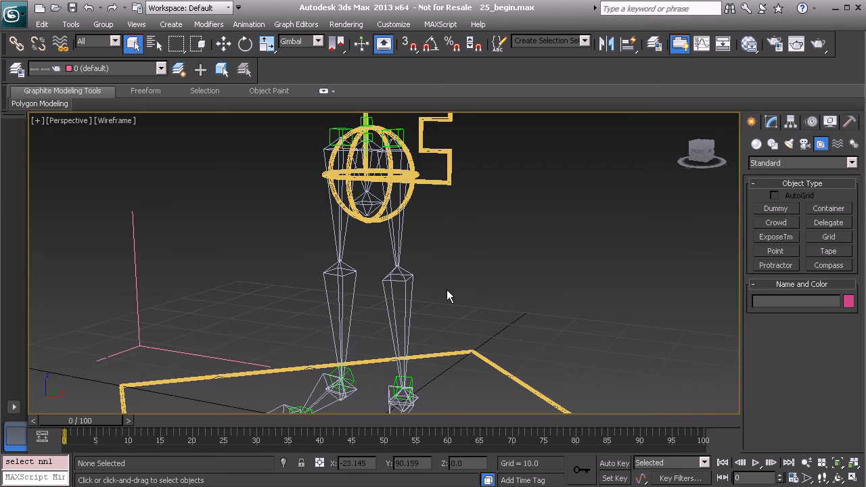
{"action": "mouse_move", "coordinate": [419, 274]}
{"action": "middle_mouse_down", "text": "alt"}
{"action": "mouse_move", "coordinate": [400, 279]}
{"action": "mouse_move", "coordinate": [409, 268]}
{"action": "middle_mouse_up", "text": "alt"}
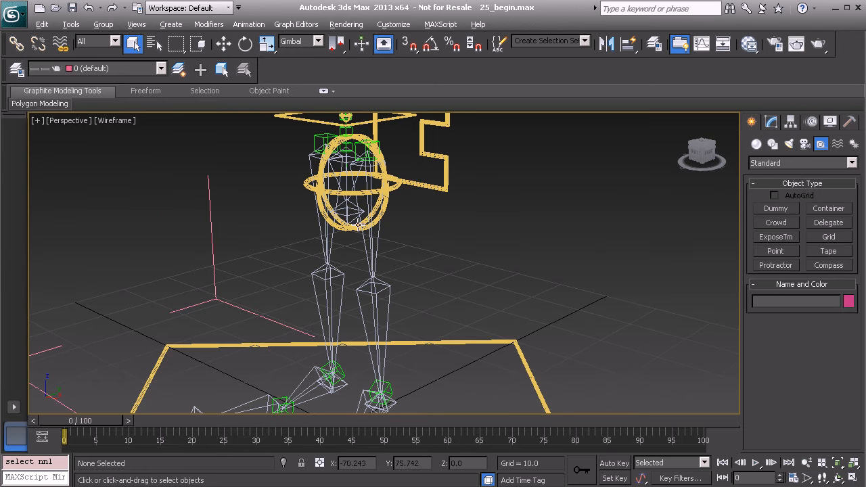
{"action": "middle_click_drag", "start_coordinate": [355, 224], "coordinate": [388, 218], "text": "alt"}
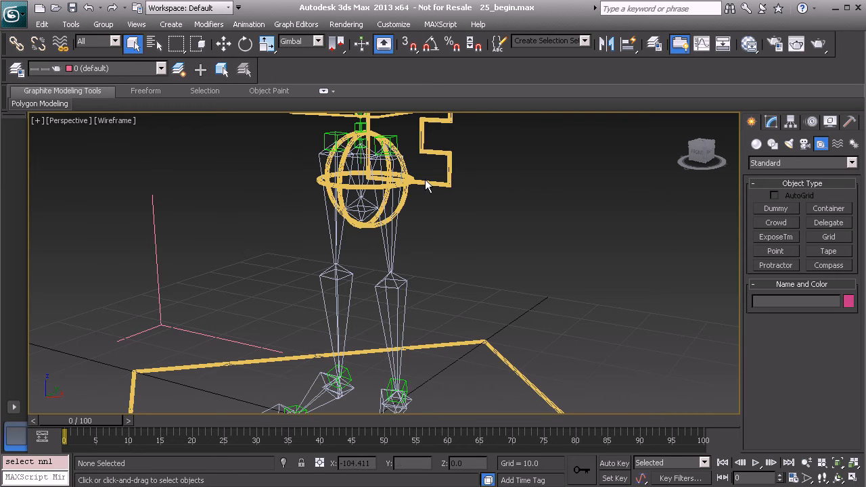
{"action": "middle_click_drag", "start_coordinate": [394, 214], "coordinate": [356, 256]}
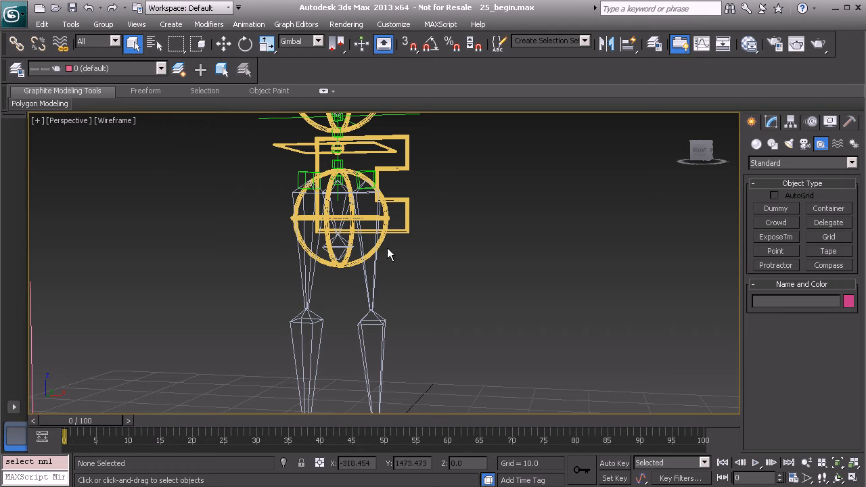
{"action": "middle_click_drag", "start_coordinate": [368, 244], "coordinate": [418, 277], "text": "alt"}
- Clone the left thigh driver bone as a copy named Bone_L_Thigh_Twist01
{"action": "left_click", "coordinate": [364, 277]}
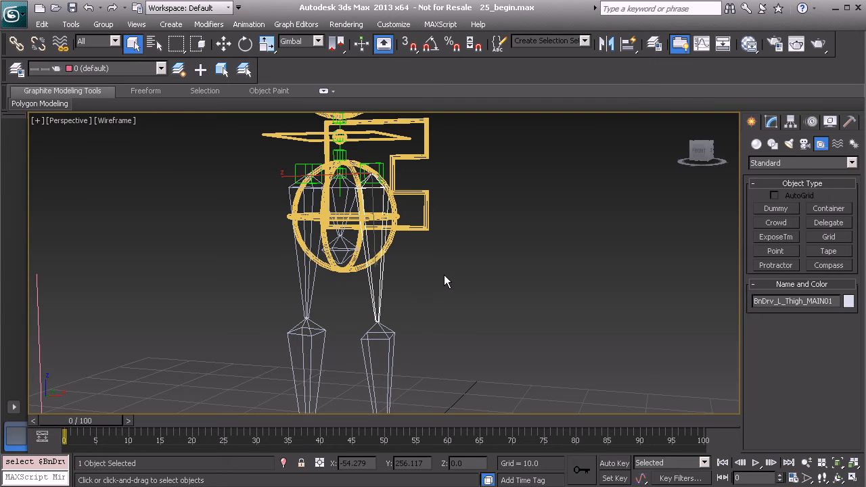
{"action": "key", "text": "ctrl+v"}
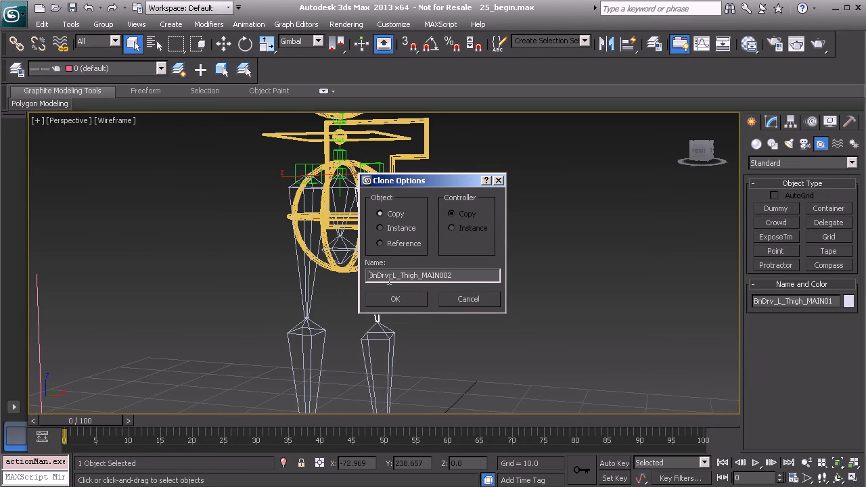
{"action": "left_click_drag", "start_coordinate": [371, 277], "coordinate": [390, 278]}
{"action": "type", "text": "Bone"}
{"action": "left_click_drag", "start_coordinate": [420, 275], "coordinate": [450, 276]}
{"action": "type", "text": "T"}
{"action": "left_click", "coordinate": [409, 300]}
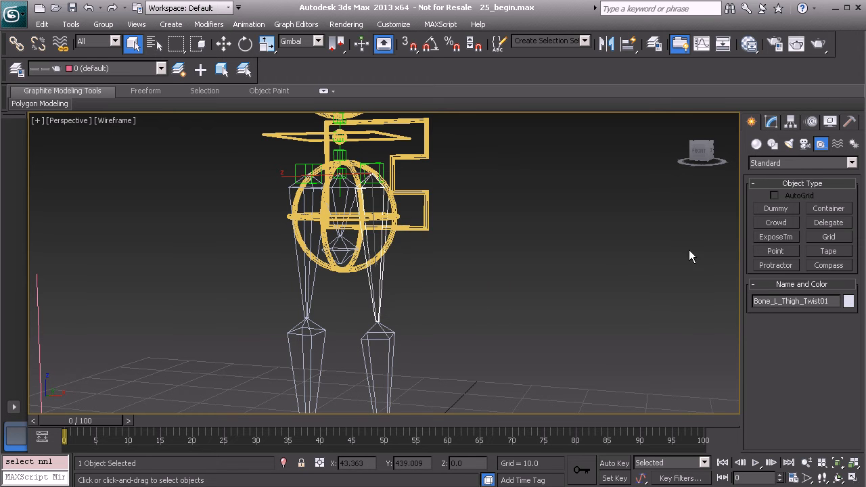
- Set the thigh twist bone's width and height to 5.0
{"action": "left_click", "coordinate": [771, 122]}
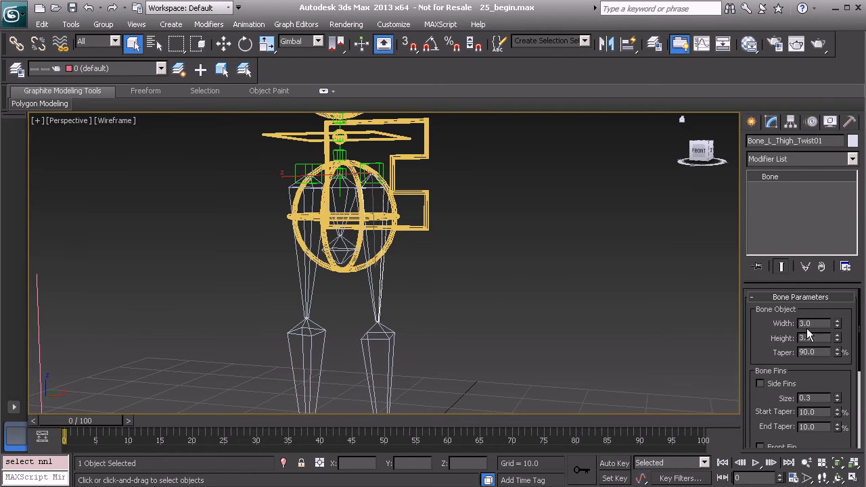
{"action": "type", "text": "5"}
{"action": "key", "text": "Return"}
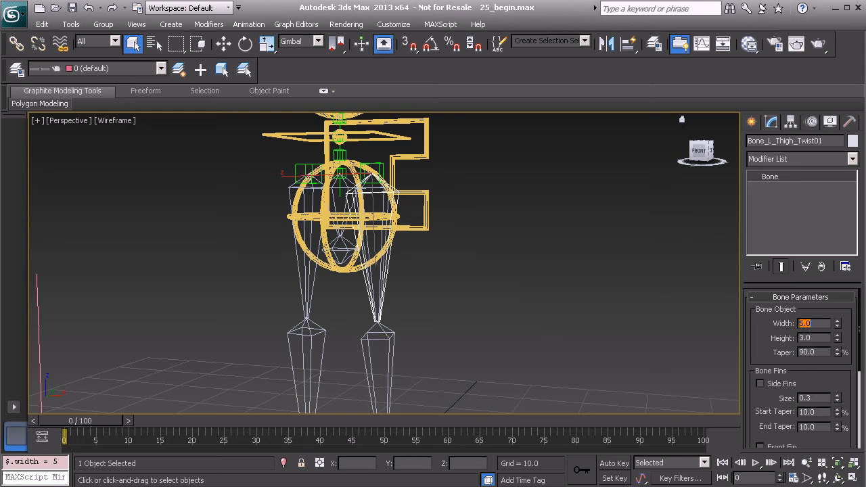
{"action": "key", "text": "Tab"}
{"action": "type", "text": "5"}
{"action": "key", "text": "Return"}
- Create an end bone on the left thigh twist bone using Bone Tools
{"action": "mouse_move", "coordinate": [366, 226]}
{"action": "middle_mouse_down", "text": "alt"}
{"action": "mouse_move", "coordinate": [328, 230]}
{"action": "mouse_move", "coordinate": [360, 234]}
{"action": "middle_mouse_up", "text": "alt"}
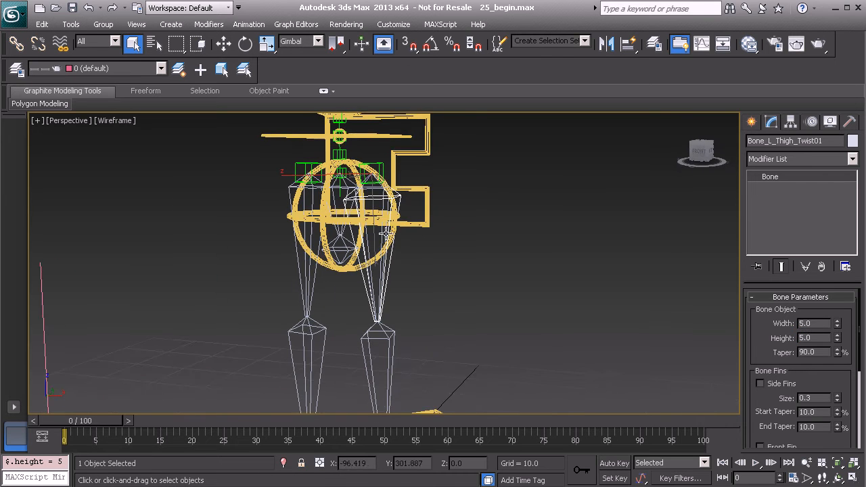
{"action": "right_click", "coordinate": [485, 222]}
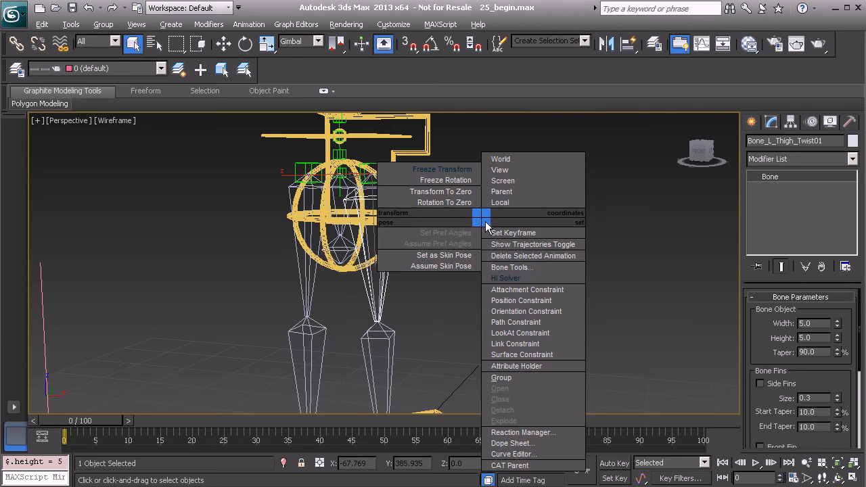
{"action": "left_click", "coordinate": [509, 270]}
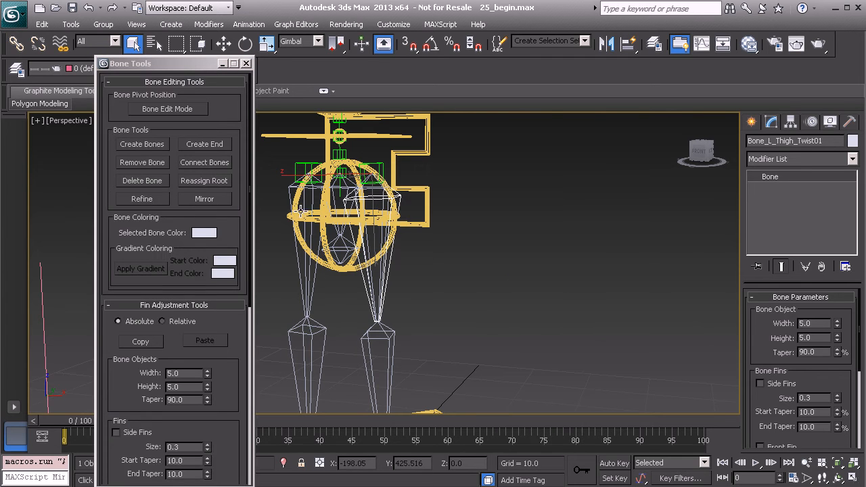
{"action": "left_click", "coordinate": [213, 145]}
{"action": "middle_click_drag", "start_coordinate": [397, 314], "coordinate": [439, 280]}
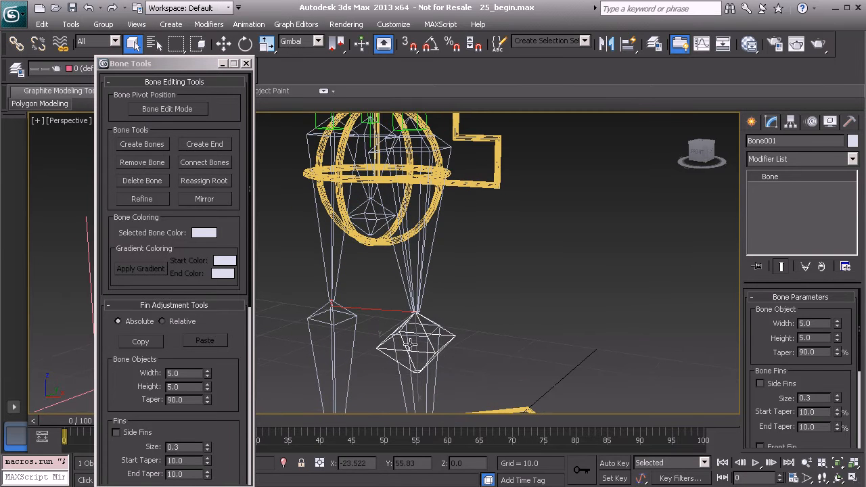
- Copy the thigh twist bone's name to the new end bone and change its prefix to make BnEnd_L_Thigh_Twist01
{"action": "left_click", "coordinate": [433, 246]}
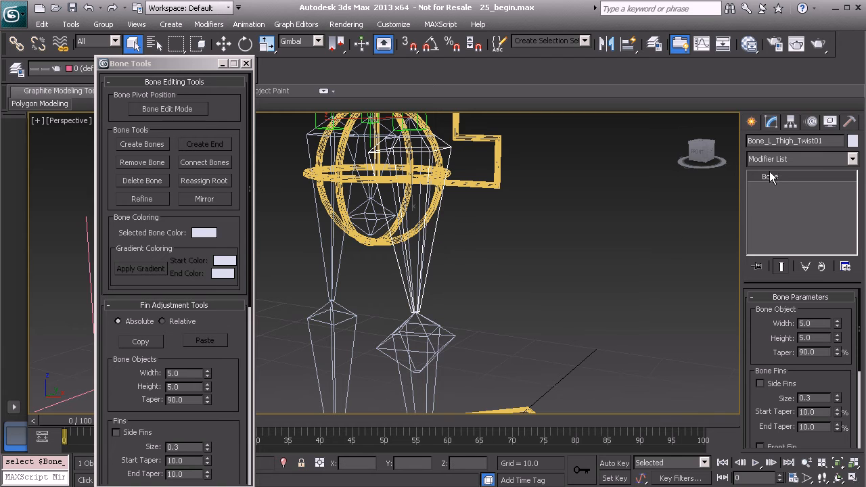
{"action": "double_click", "coordinate": [777, 144]}
{"action": "key", "text": "ctrl+c"}
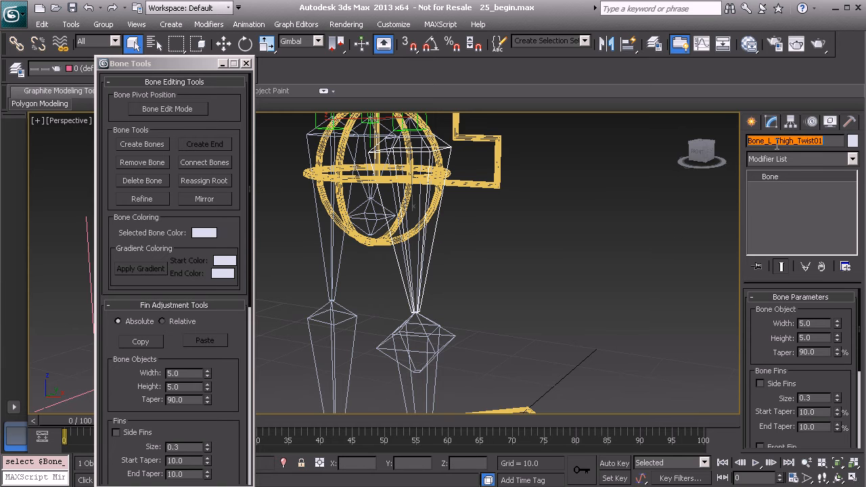
{"action": "left_click", "coordinate": [454, 334]}
{"action": "double_click", "coordinate": [778, 141]}
{"action": "key", "text": "ctrl+v"}
{"action": "left_click_drag", "start_coordinate": [766, 141], "coordinate": [744, 144]}
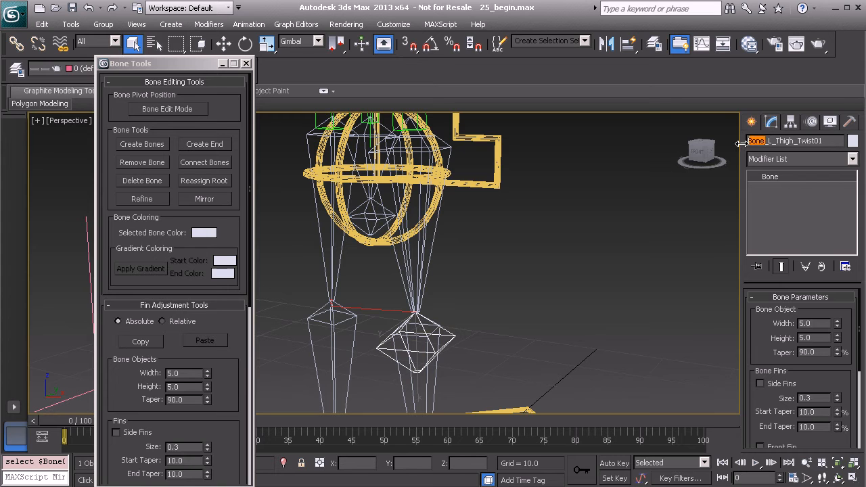
{"action": "type", "text": "BnEnd"}
{"action": "key", "text": "Return"}
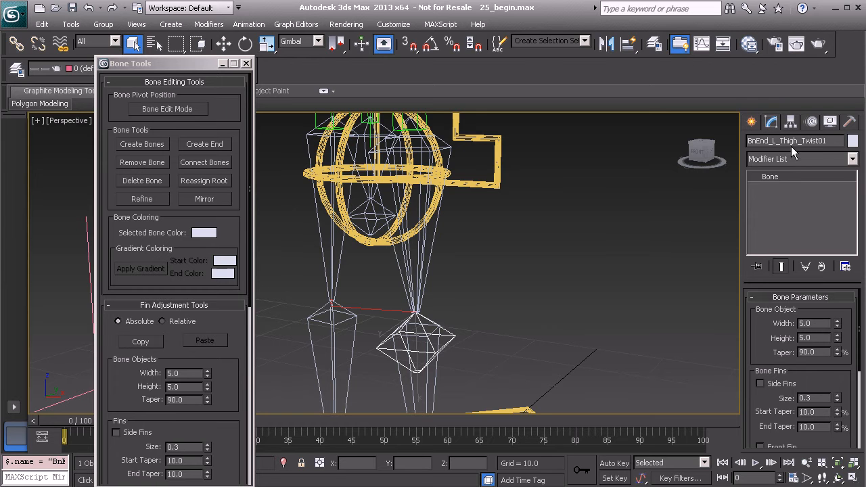
- Freeze the transforms of the thigh twist end bone and check its rotation axes
{"action": "mouse_move", "coordinate": [466, 252]}
{"action": "middle_mouse_down", "text": "alt"}
{"action": "mouse_move", "coordinate": [473, 242]}
{"action": "mouse_move", "coordinate": [473, 268]}
{"action": "middle_mouse_up", "text": "alt"}
{"action": "key", "text": "e"}
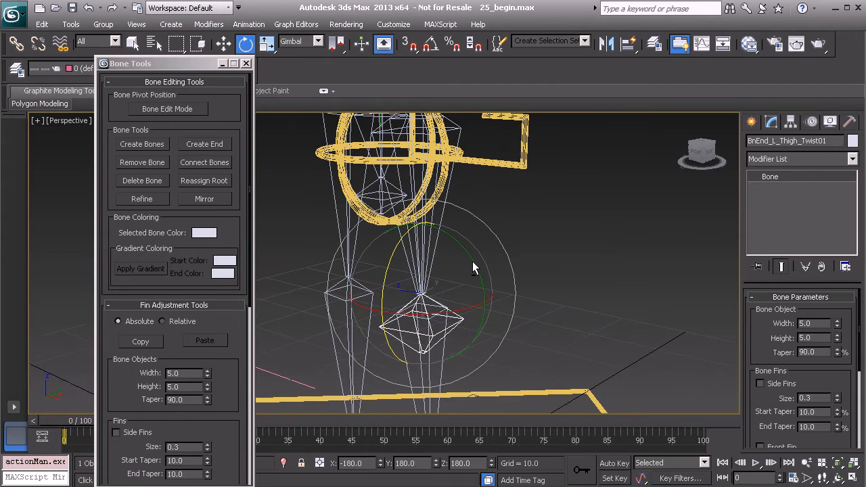
{"action": "middle_click_drag", "start_coordinate": [409, 292], "coordinate": [425, 286], "text": "alt"}
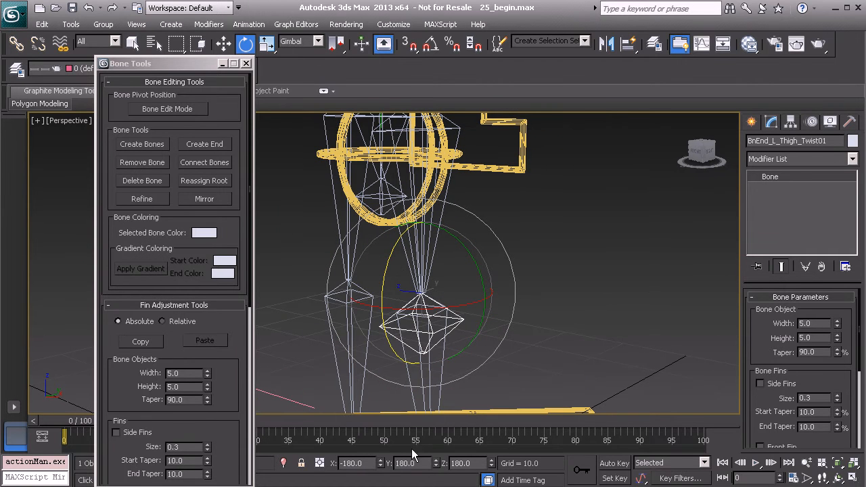
{"action": "middle_click_drag", "start_coordinate": [474, 320], "coordinate": [457, 280], "text": "alt"}
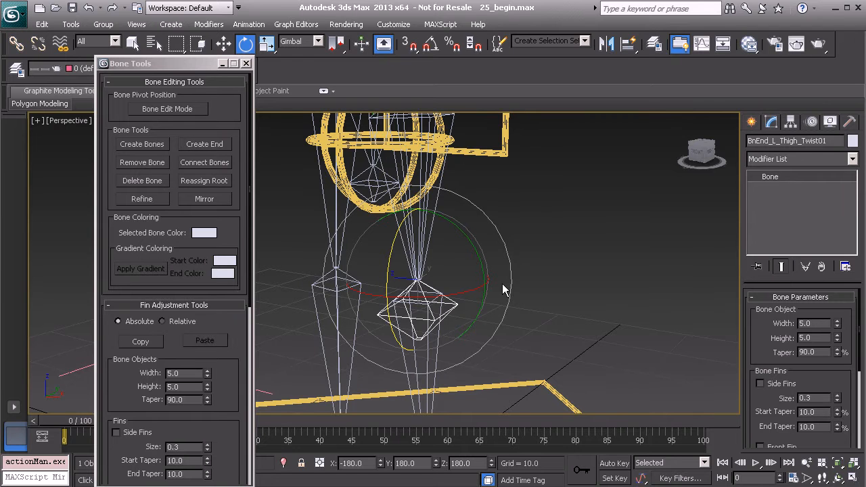
{"action": "right_click", "coordinate": [524, 259]}
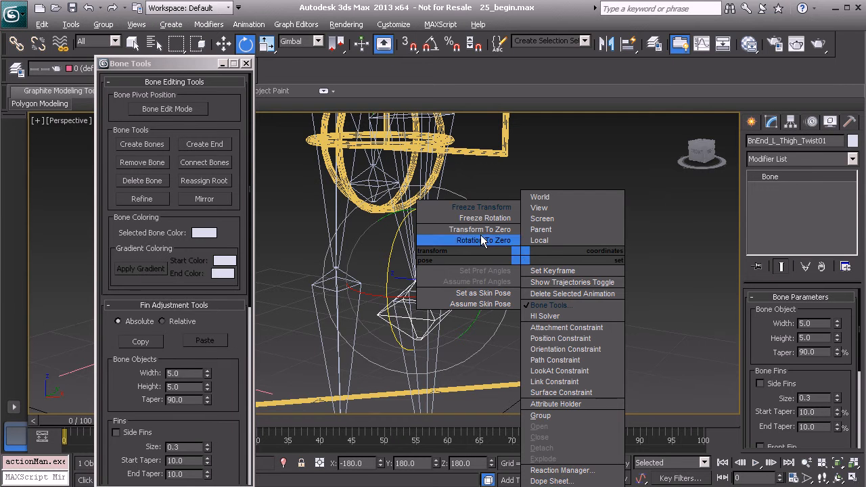
{"action": "left_click", "coordinate": [482, 207]}
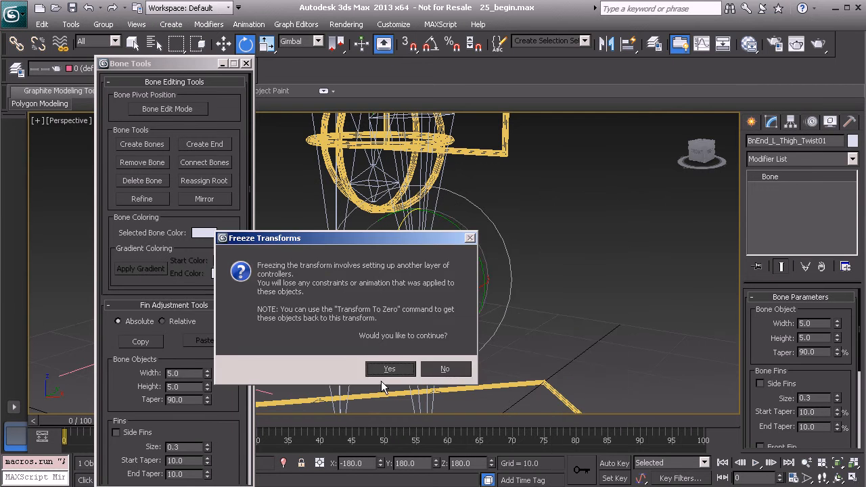
{"action": "left_click", "coordinate": [389, 369]}
{"action": "middle_click_drag", "start_coordinate": [446, 299], "coordinate": [471, 290], "text": "alt"}
{"action": "mouse_move", "coordinate": [463, 222]}
{"action": "middle_mouse_down", "text": "alt"}
{"action": "mouse_move", "coordinate": [371, 216]}
{"action": "mouse_move", "coordinate": [467, 217]}
{"action": "middle_mouse_up", "text": "alt"}
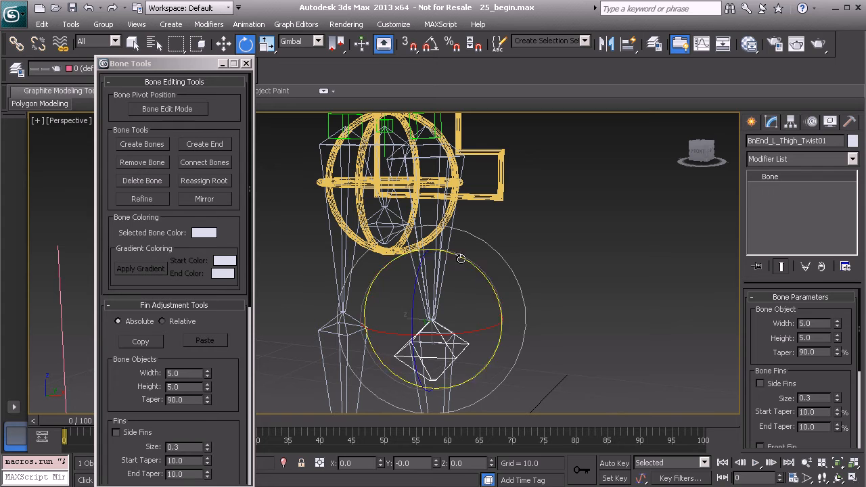
{"action": "middle_click_drag", "start_coordinate": [482, 242], "coordinate": [483, 232], "text": "alt"}
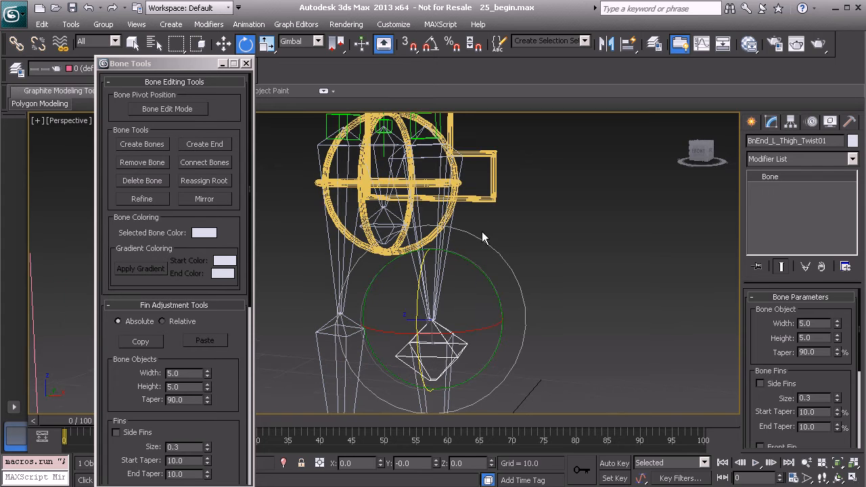
- Apply an HI Solver from Bone_L_Thigh_Twist01 to its end bone at the left knee
{"action": "left_click", "coordinate": [461, 165]}
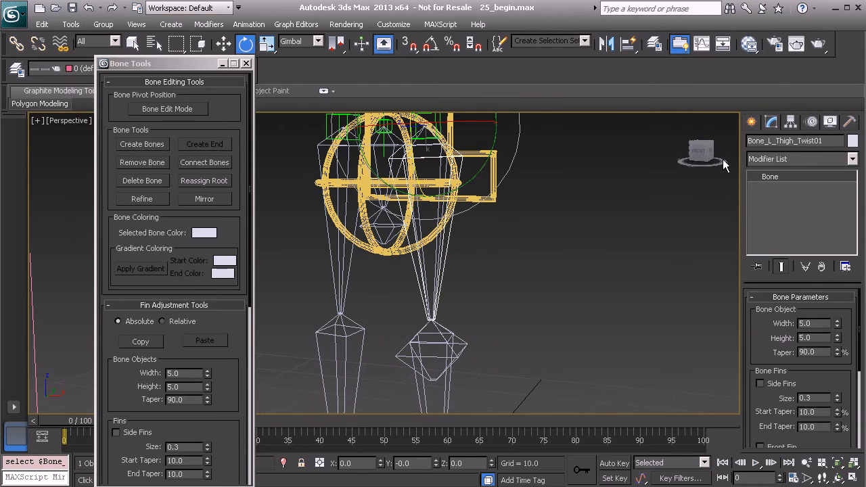
{"action": "middle_click_drag", "start_coordinate": [548, 238], "coordinate": [553, 213]}
{"action": "right_click", "coordinate": [542, 233]}
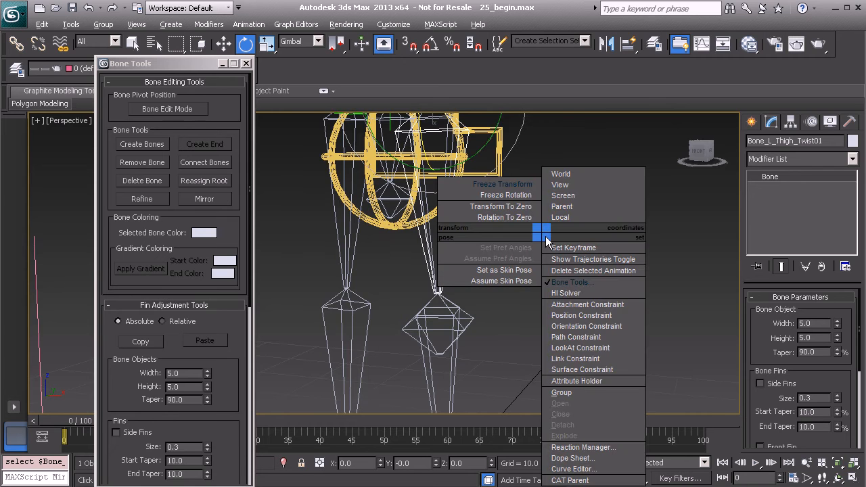
{"action": "left_click", "coordinate": [580, 294]}
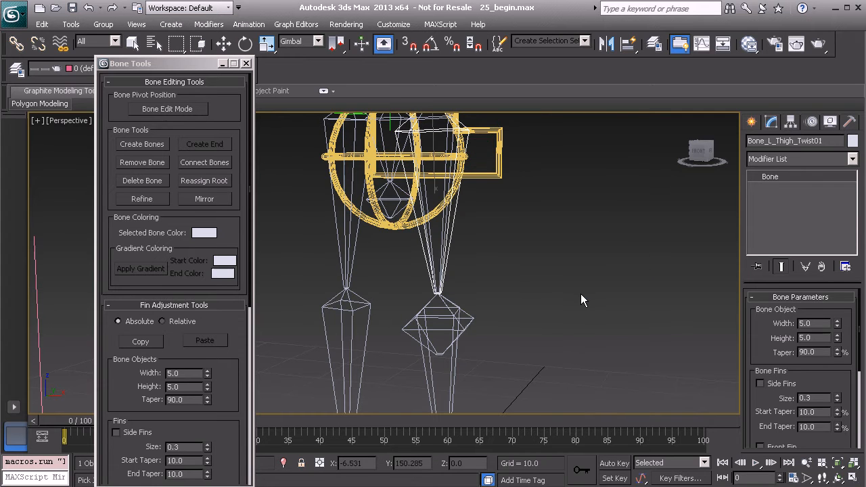
{"action": "left_click", "coordinate": [472, 317]}
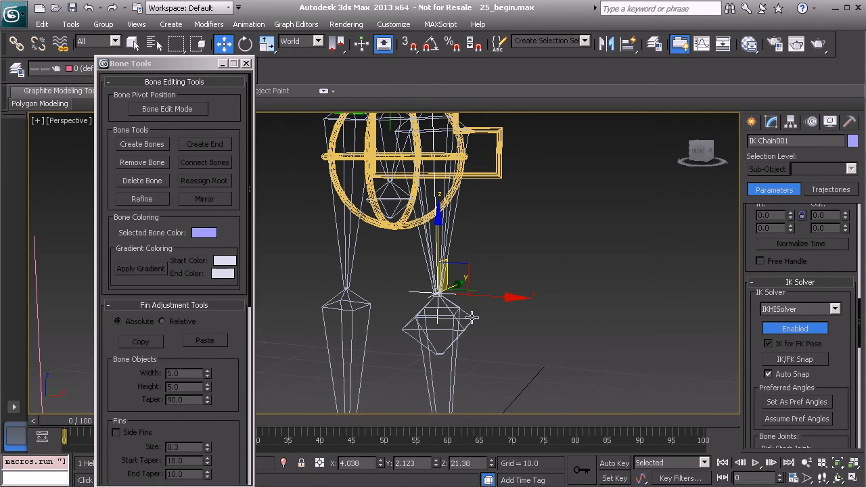
{"action": "left_click", "coordinate": [249, 24]}
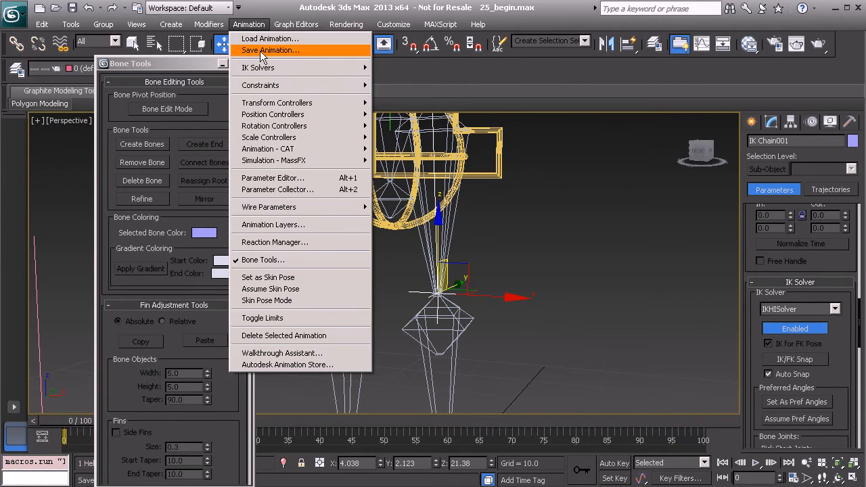
{"action": "mouse_move", "coordinate": [371, 67]}
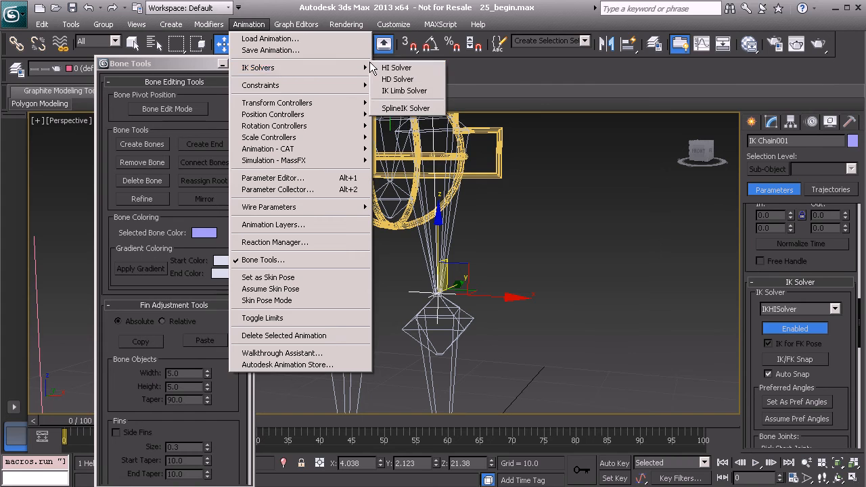
{"action": "left_click", "coordinate": [536, 97]}
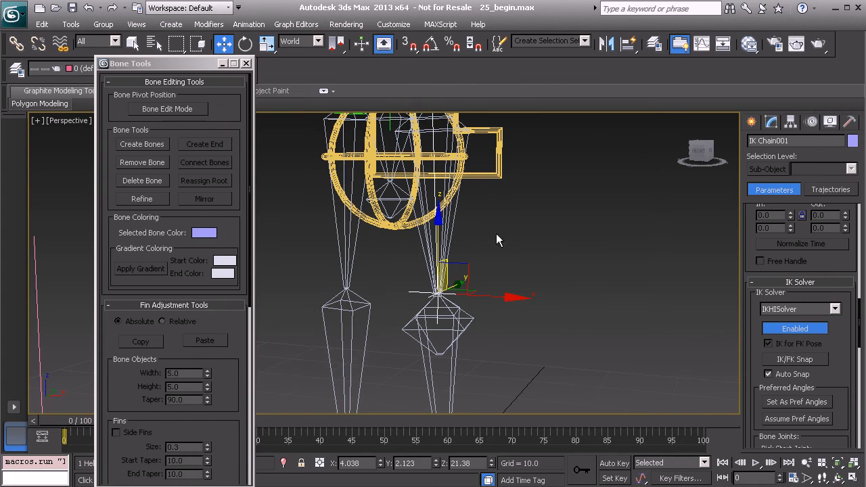
- Rename the new IK chain to HIIK_L_Thigh_Twist01
{"action": "left_click_drag", "start_coordinate": [799, 141], "coordinate": [737, 145]}
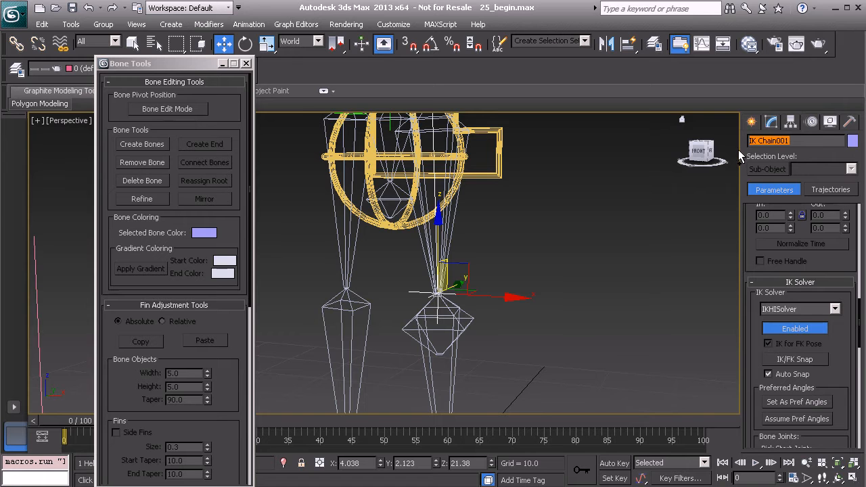
{"action": "type", "text": "Bone_L_Thigh_Twist01"}
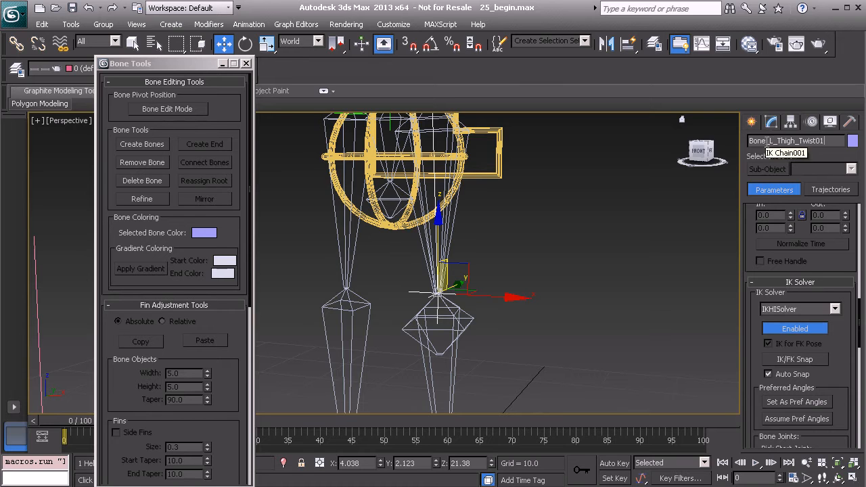
{"action": "left_click_drag", "start_coordinate": [767, 141], "coordinate": [739, 145]}
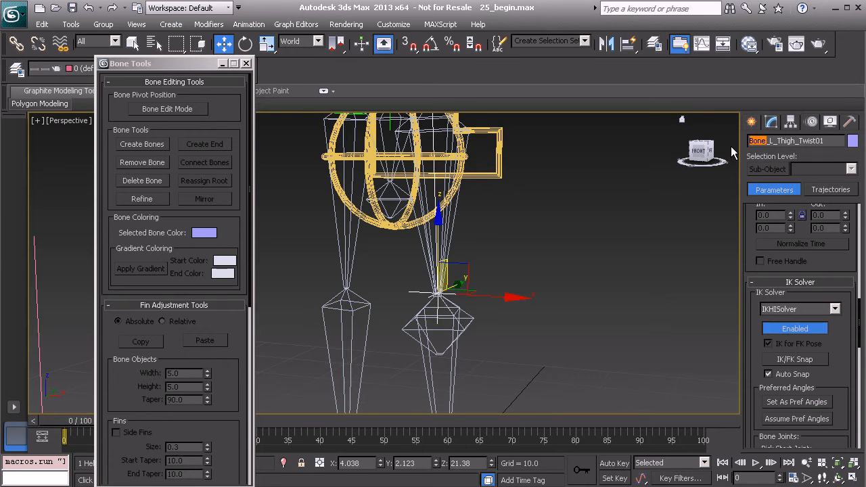
{"action": "type", "text": "HIIK"}
{"action": "middle_click_drag", "start_coordinate": [539, 258], "coordinate": [521, 260], "text": "alt"}
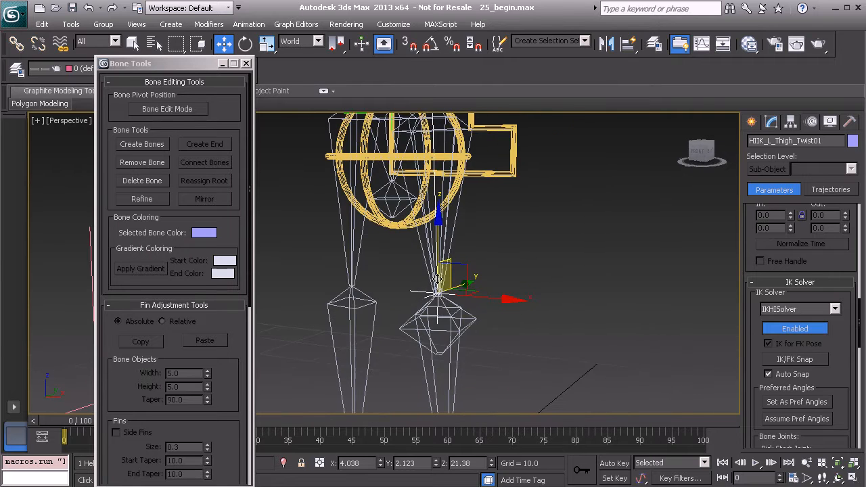
- Create a box-display Point helper of size 4.0 on the ground beside the left leg
{"action": "middle_click_drag", "start_coordinate": [449, 298], "coordinate": [406, 293], "text": "alt"}
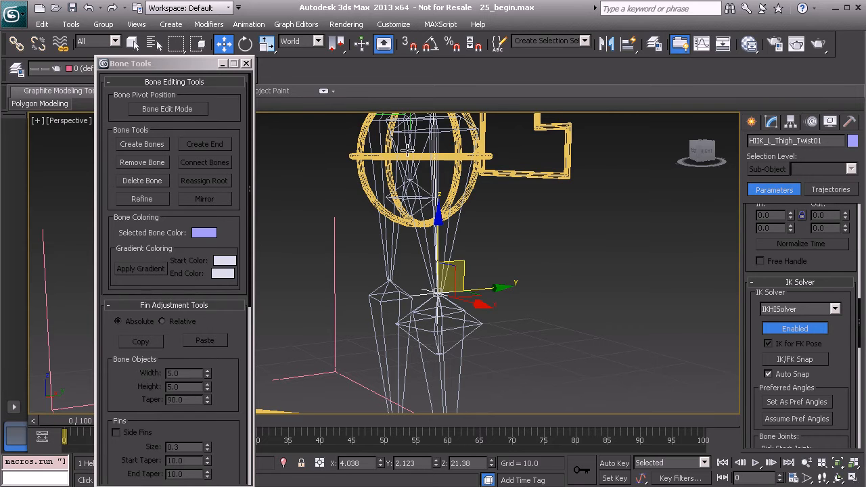
{"action": "middle_click_drag", "start_coordinate": [531, 257], "coordinate": [582, 252], "text": "alt"}
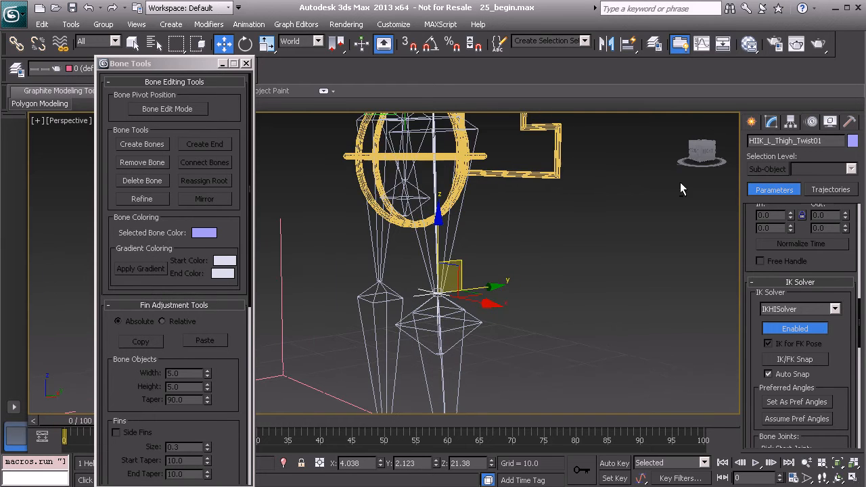
{"action": "left_click", "coordinate": [750, 124]}
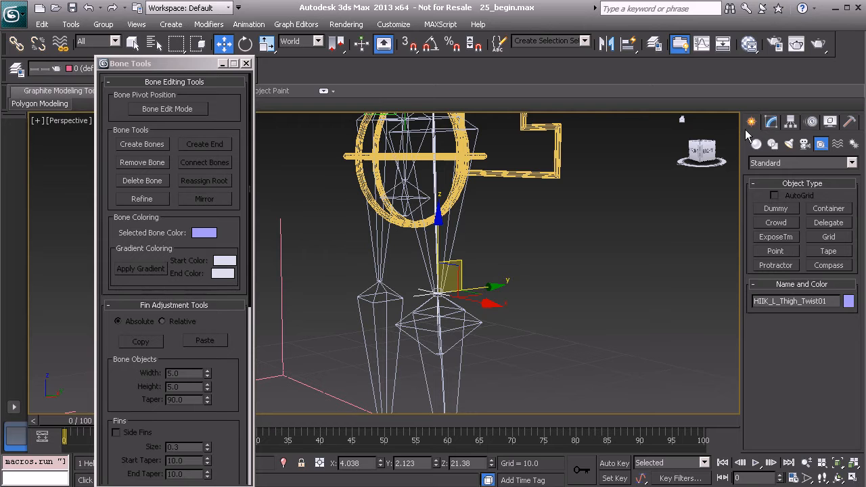
{"action": "left_click", "coordinate": [785, 250]}
{"action": "middle_click_drag", "start_coordinate": [606, 347], "coordinate": [539, 304], "text": "alt"}
{"action": "left_click", "coordinate": [515, 282]}
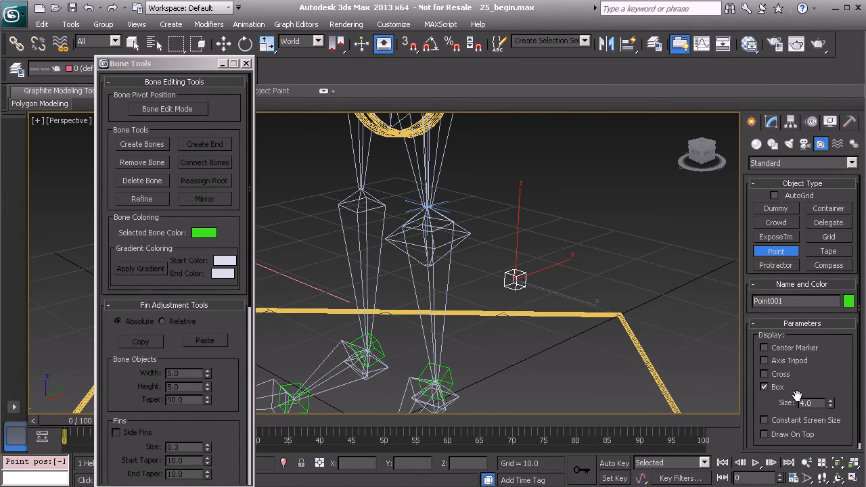
{"action": "key", "text": "w"}
{"action": "middle_click_drag", "start_coordinate": [568, 269], "coordinate": [579, 298]}
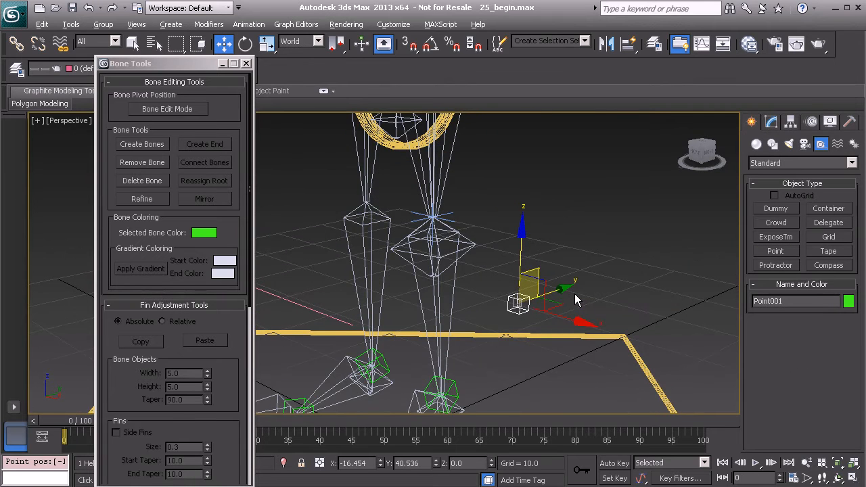
- Align the Point helper to BnEnd_L_Thigh_Twist01, matching X, Y and Z position pivot to pivot and orientation on all three axes
{"action": "key", "text": "alt+a"}
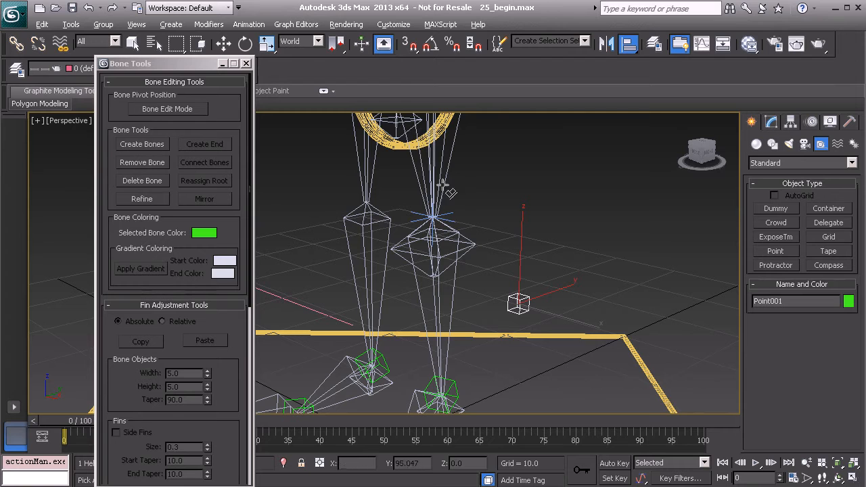
{"action": "left_click", "coordinate": [471, 244]}
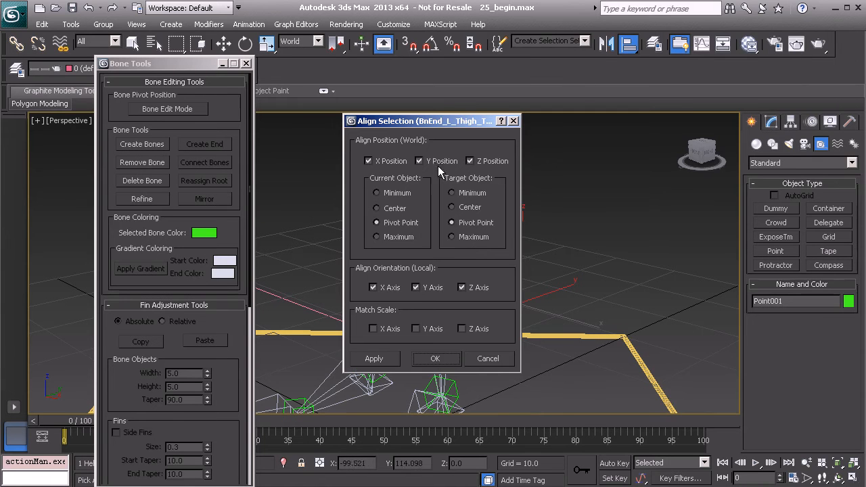
{"action": "left_click", "coordinate": [436, 359]}
{"action": "middle_click_drag", "start_coordinate": [438, 213], "coordinate": [437, 258]}
{"action": "mouse_move", "coordinate": [488, 269]}
{"action": "middle_mouse_down", "text": "alt"}
{"action": "mouse_move", "coordinate": [460, 271]}
{"action": "mouse_move", "coordinate": [500, 266]}
{"action": "middle_mouse_up", "text": "alt"}
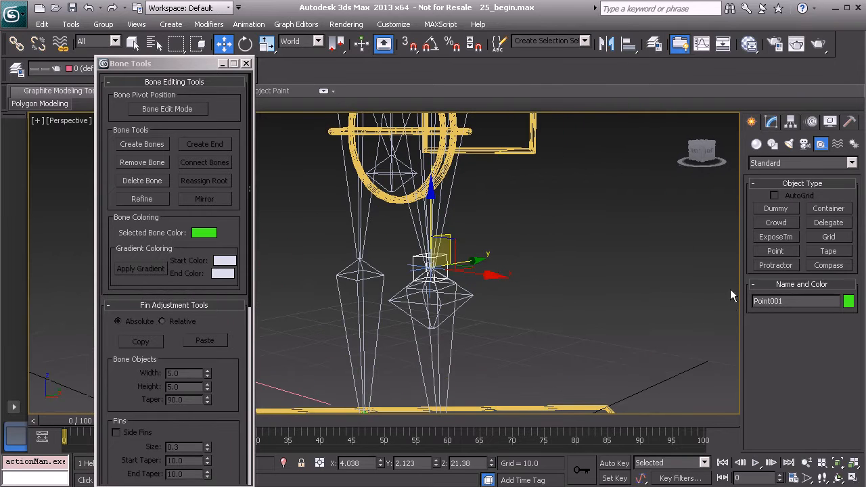
- Rename the aligned Point helper to PtDrv_L_Thigh_Twist01
{"action": "double_click", "coordinate": [795, 301]}
{"action": "type", "text": "Bone_L_Thigh_Twist01"}
{"action": "left_click_drag", "start_coordinate": [774, 301], "coordinate": [742, 306]}
{"action": "type", "text": "PtDrv"}
{"action": "middle_click_drag", "start_coordinate": [510, 277], "coordinate": [547, 308]}
{"action": "middle_click_drag", "start_coordinate": [485, 279], "coordinate": [469, 289], "text": "alt"}
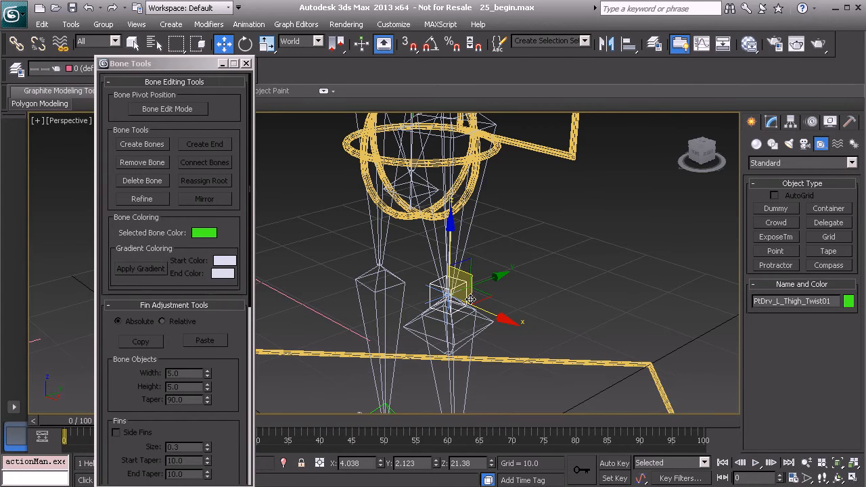
- Set the reference coordinate system to Local and examine the driver helper's axes at the left knee
{"action": "left_click", "coordinate": [315, 42]}
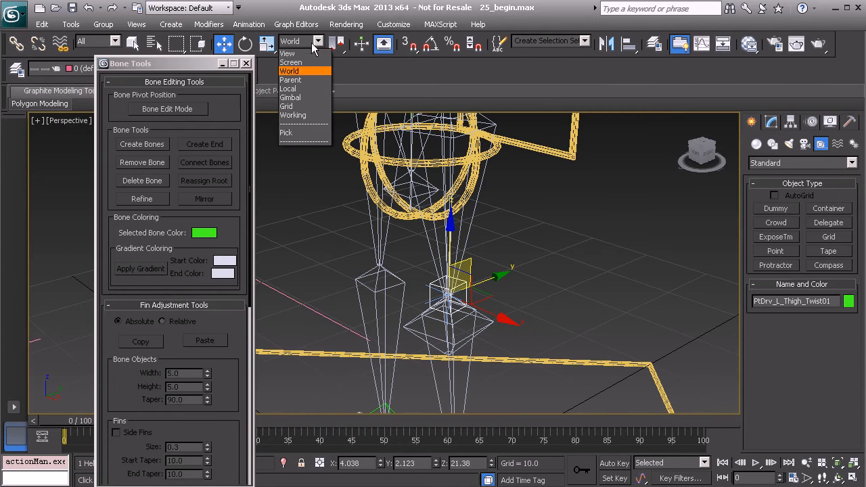
{"action": "left_click", "coordinate": [303, 88]}
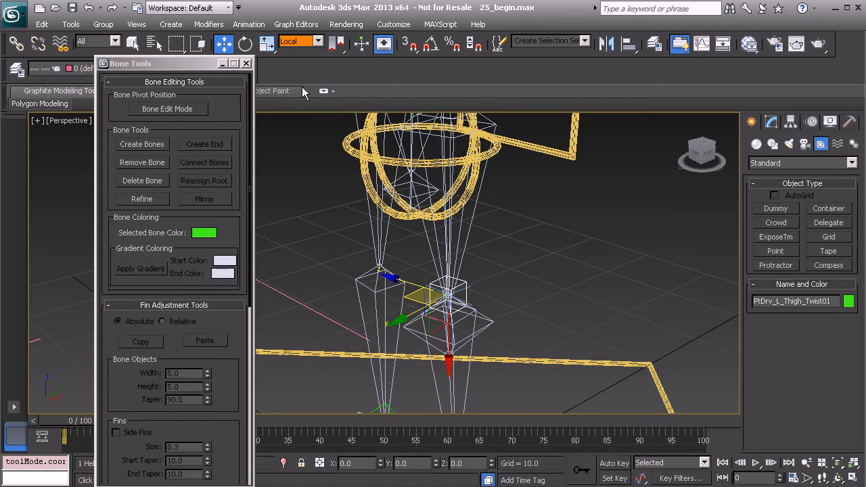
{"action": "middle_click_drag", "start_coordinate": [487, 300], "coordinate": [379, 297], "text": "alt"}
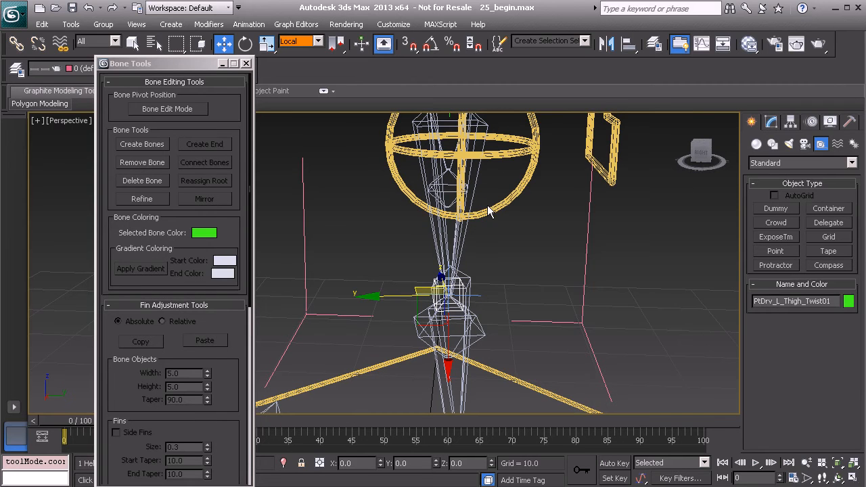
{"action": "middle_click_drag", "start_coordinate": [440, 258], "coordinate": [495, 185], "text": "alt"}
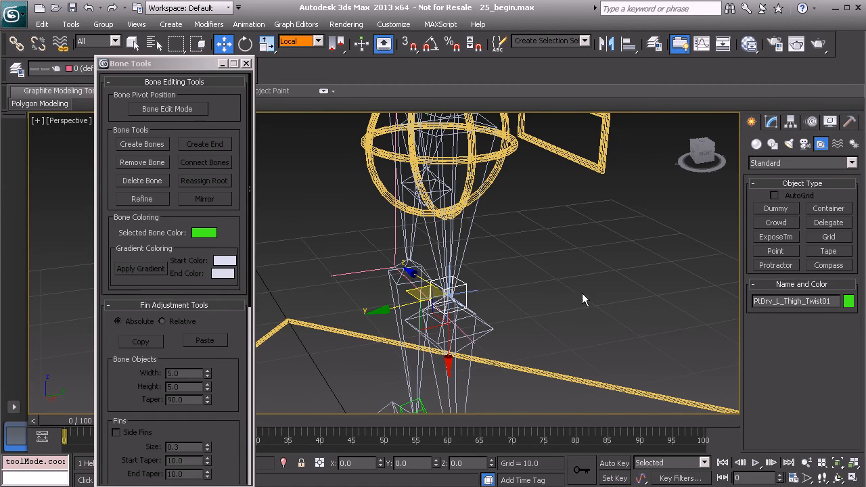
{"action": "middle_click_drag", "start_coordinate": [502, 281], "coordinate": [463, 267], "text": "alt"}
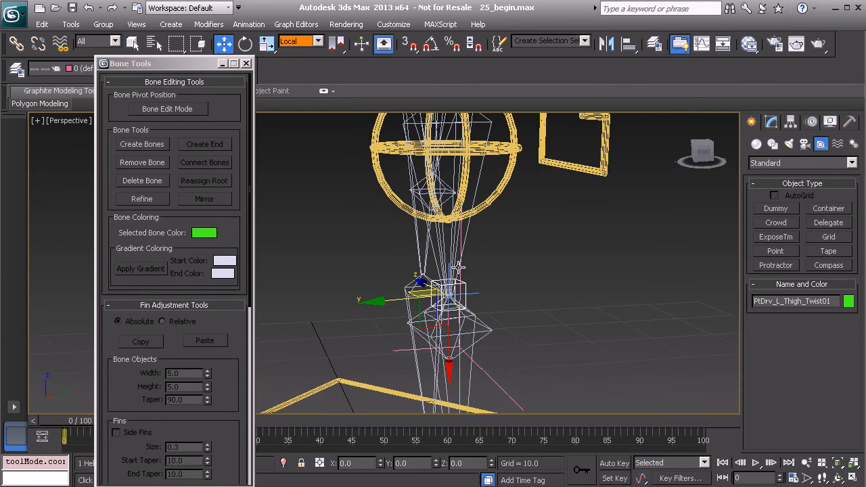
- Clone the driver helper as a copy along its local Y axis, placing it behind the knee and naming it IKTrgt_L_Thigh_Twist01
{"action": "left_click_drag", "start_coordinate": [374, 303], "coordinate": [522, 299], "text": "shift"}
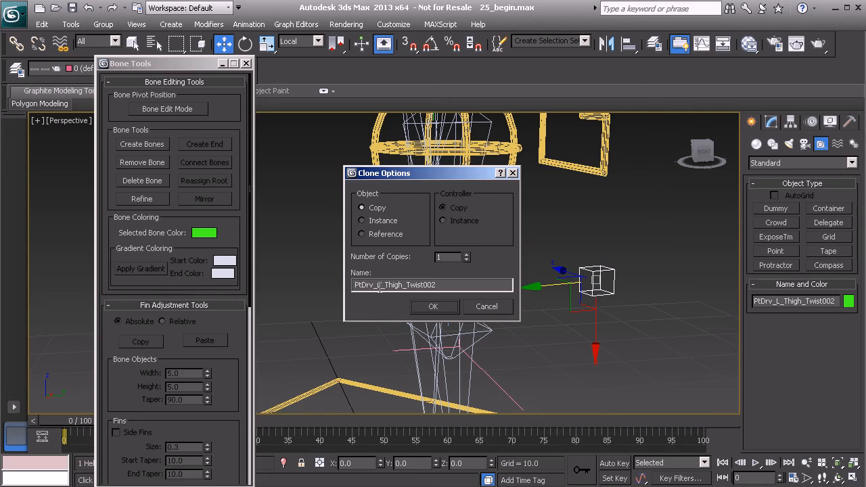
{"action": "left_click_drag", "start_coordinate": [376, 287], "coordinate": [338, 287]}
{"action": "type", "text": "IK"}
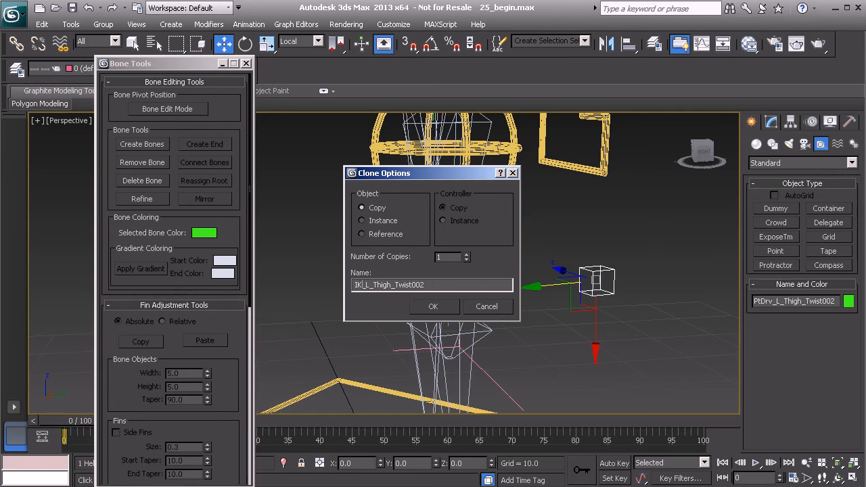
{"action": "type", "text": "Trgt"}
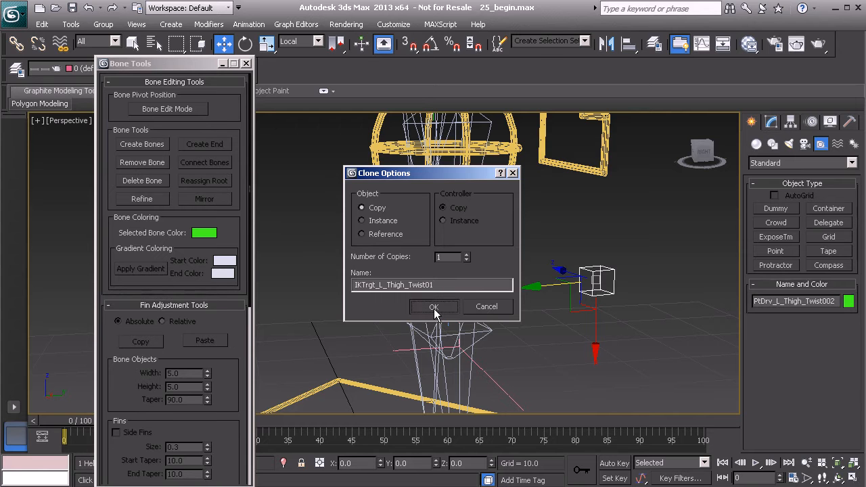
{"action": "left_click", "coordinate": [434, 307]}
{"action": "middle_click_drag", "start_coordinate": [434, 309], "coordinate": [502, 301], "text": "alt"}
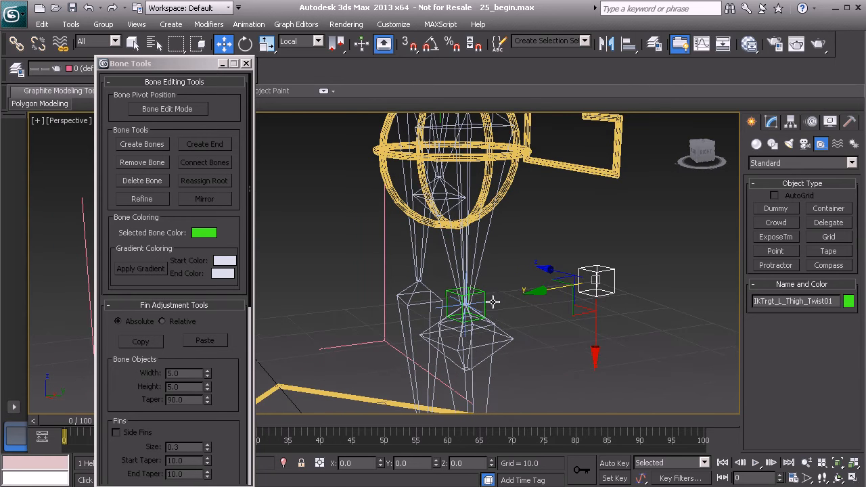
- Assign IKTrgt_L_Thigh_Twist01 as the IK Solver Plane target of the HIIK_L_Thigh_Twist01 chain
{"action": "left_click", "coordinate": [494, 302]}
{"action": "left_click", "coordinate": [812, 121]}
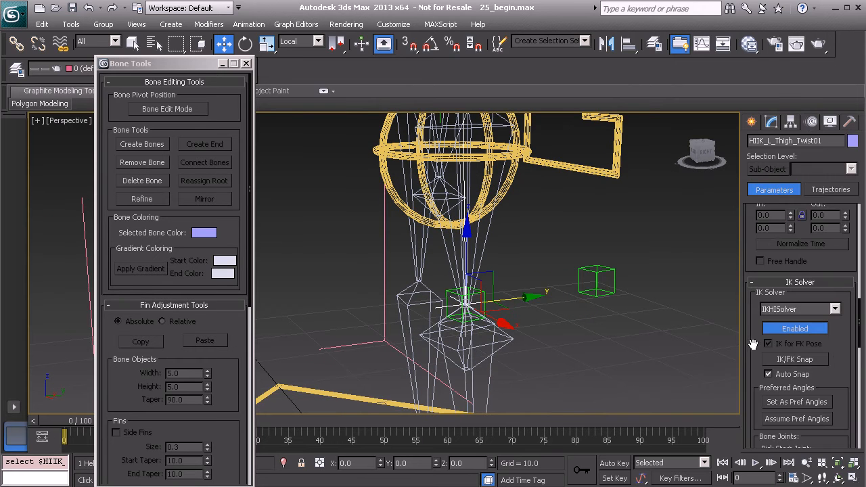
{"action": "left_click_drag", "start_coordinate": [755, 353], "coordinate": [760, 127]}
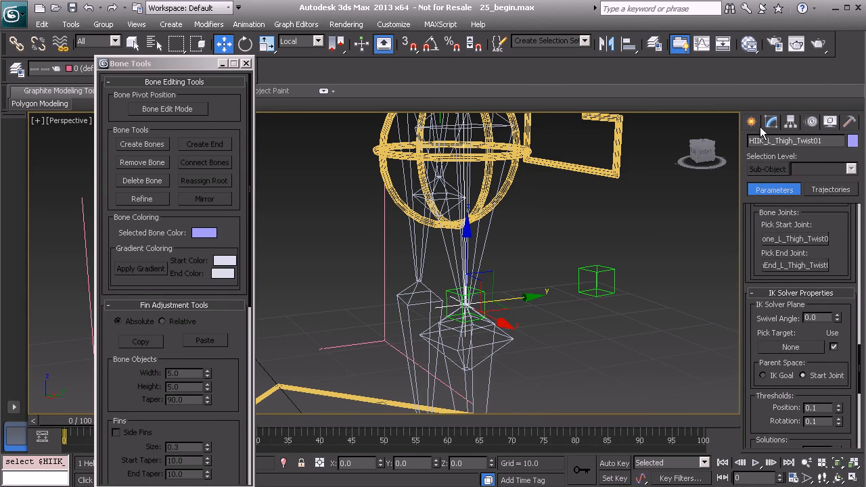
{"action": "left_click", "coordinate": [790, 348]}
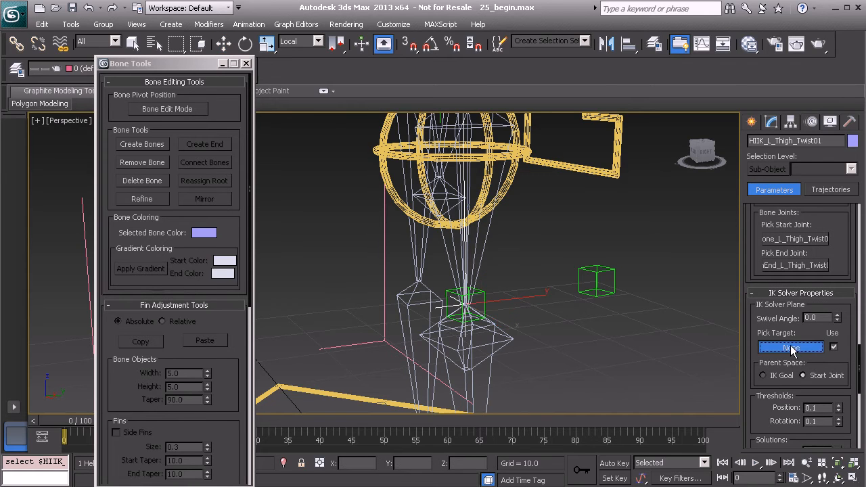
{"action": "left_click", "coordinate": [595, 273]}
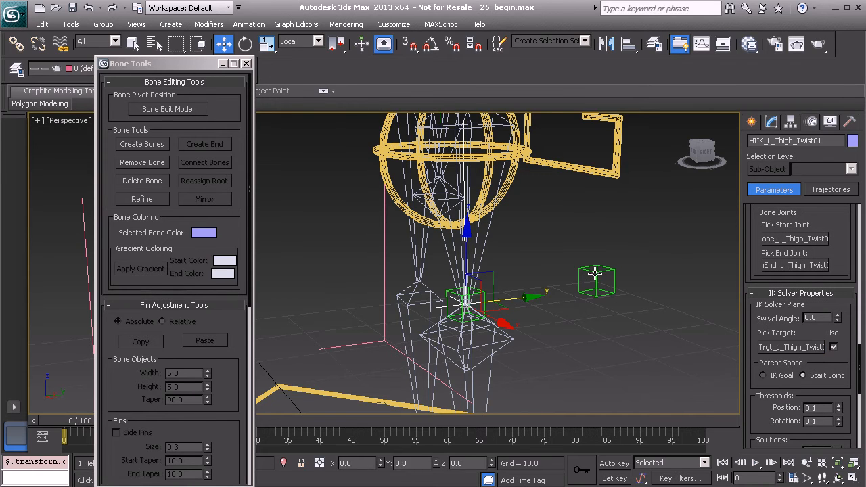
{"action": "middle_click_drag", "start_coordinate": [593, 272], "coordinate": [571, 309], "text": "alt"}
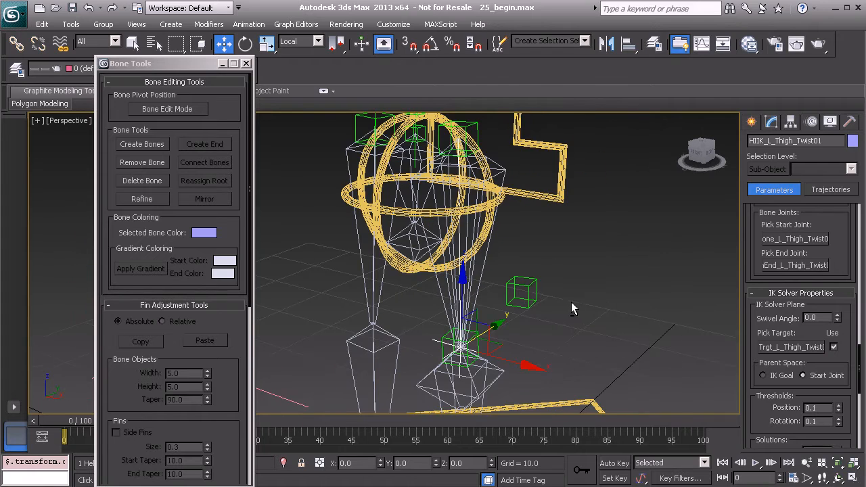
- Select the IK target helper, test moving it to check the thigh twist, and undo the move
{"action": "left_click", "coordinate": [535, 280]}
{"action": "middle_click_drag", "start_coordinate": [535, 281], "coordinate": [494, 301], "text": "alt"}
{"action": "left_click_drag", "start_coordinate": [489, 301], "coordinate": [522, 275]}
{"action": "key", "text": "ctrl+z"}
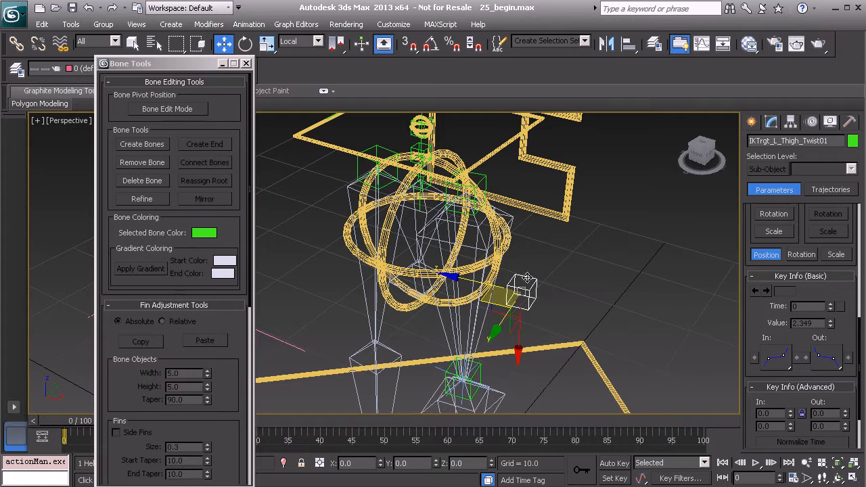
- Change the IKTrgt_L_Thigh_Twist01 helper's display from Box to Cross
{"action": "middle_click_drag", "start_coordinate": [549, 304], "coordinate": [501, 276], "text": "alt"}
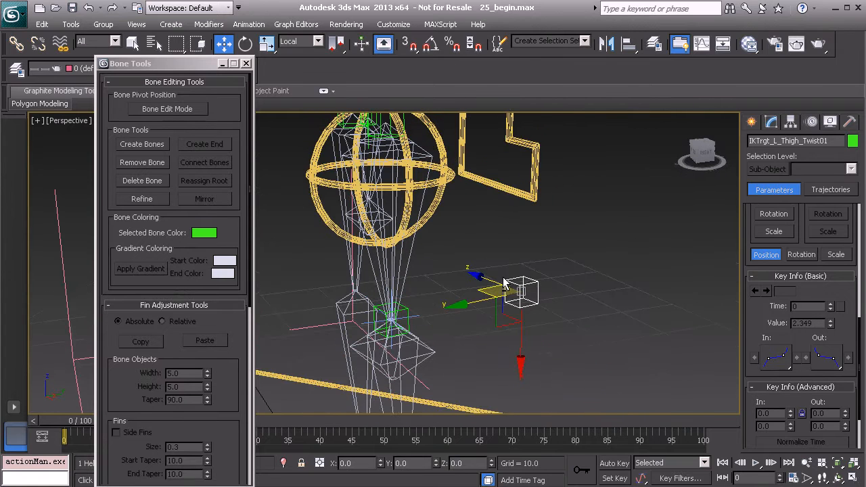
{"action": "left_click", "coordinate": [772, 121]}
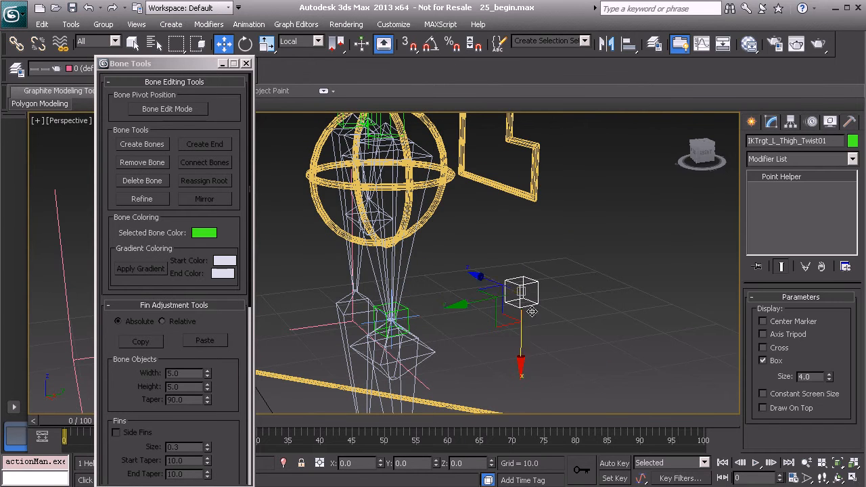
{"action": "left_click", "coordinate": [775, 361]}
{"action": "left_click", "coordinate": [778, 349]}
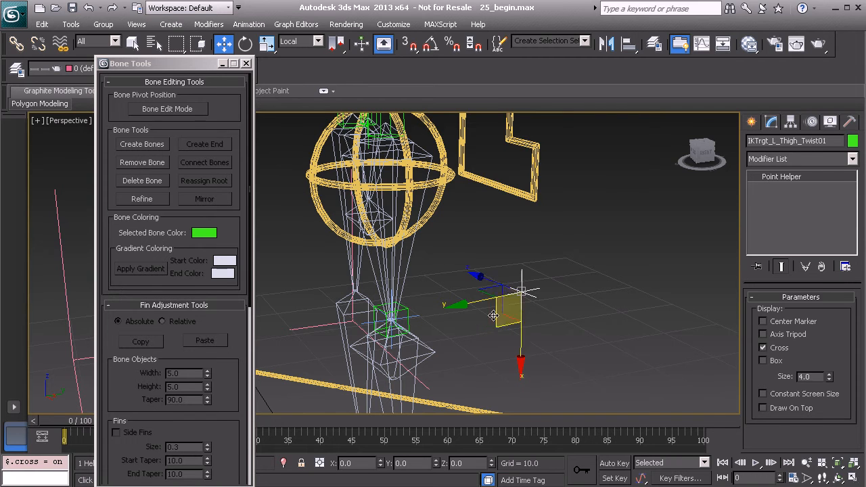
{"action": "middle_click_drag", "start_coordinate": [434, 337], "coordinate": [558, 313]}
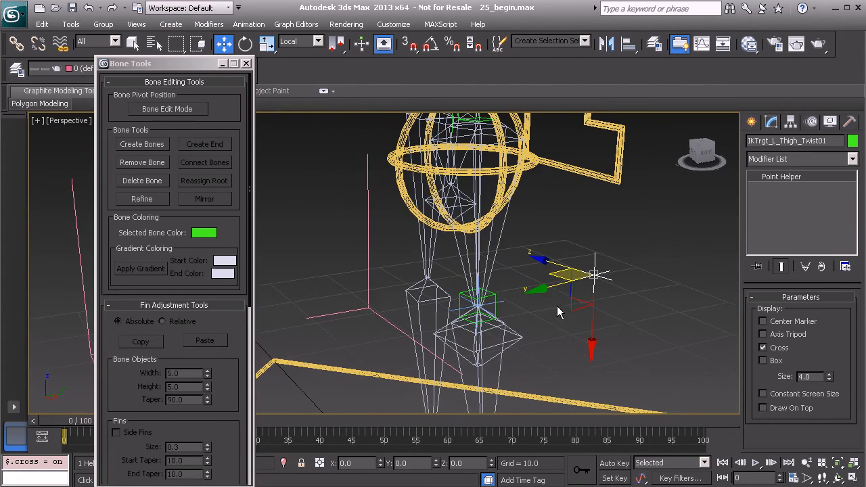
- Link PtDrv_L_Thigh_Twist01 as a child of the left thigh bone
{"action": "left_click", "coordinate": [496, 294]}
{"action": "middle_click_drag", "start_coordinate": [496, 294], "coordinate": [502, 297], "text": "alt"}
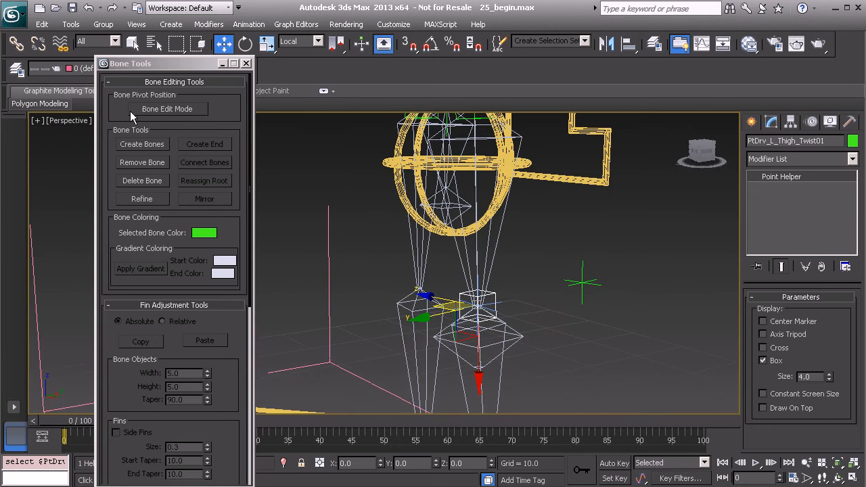
{"action": "left_click", "coordinate": [18, 51]}
{"action": "middle_click_drag", "start_coordinate": [452, 228], "coordinate": [481, 270], "text": "alt"}
{"action": "scroll", "coordinate": [480, 270], "scroll_direction": "up", "scroll_amount": 3}
{"action": "left_click_drag", "start_coordinate": [504, 339], "coordinate": [467, 273]}
{"action": "middle_click_drag", "start_coordinate": [467, 273], "coordinate": [497, 281], "text": "alt"}
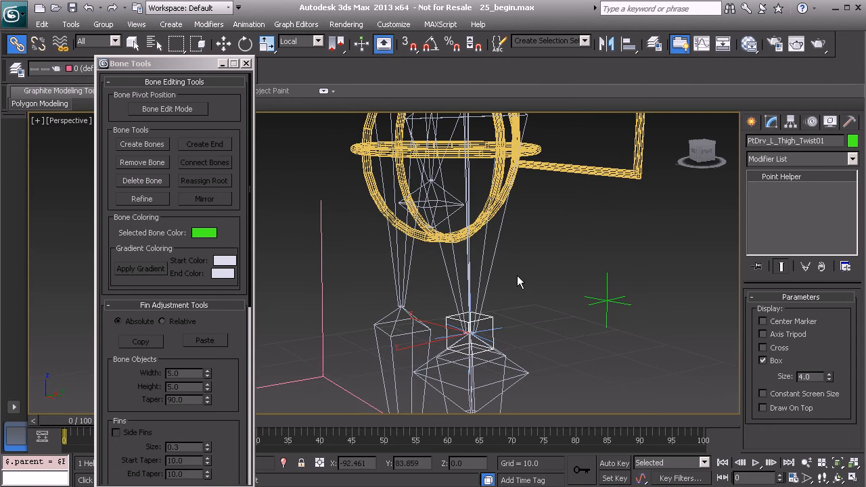
- Freeze the transforms of PtDrv_L_Thigh_Twist01 and view the twist setup around the left leg
{"action": "right_click", "coordinate": [518, 276]}
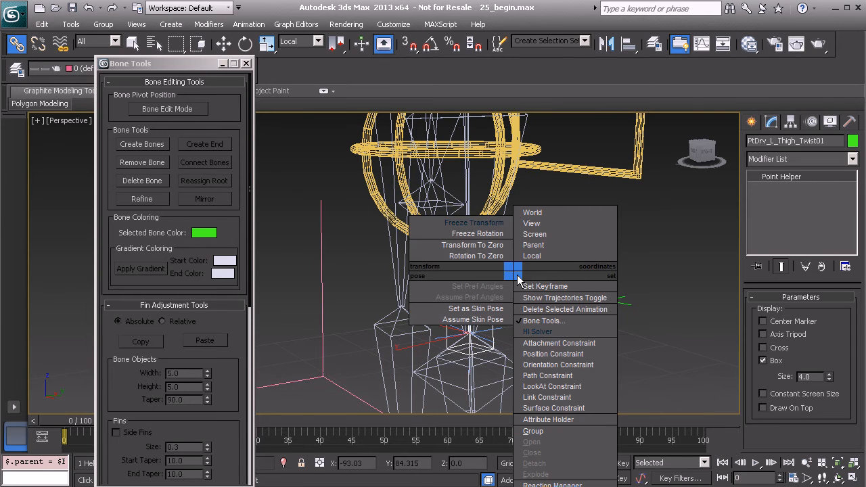
{"action": "left_click", "coordinate": [477, 225]}
{"action": "left_click", "coordinate": [391, 369]}
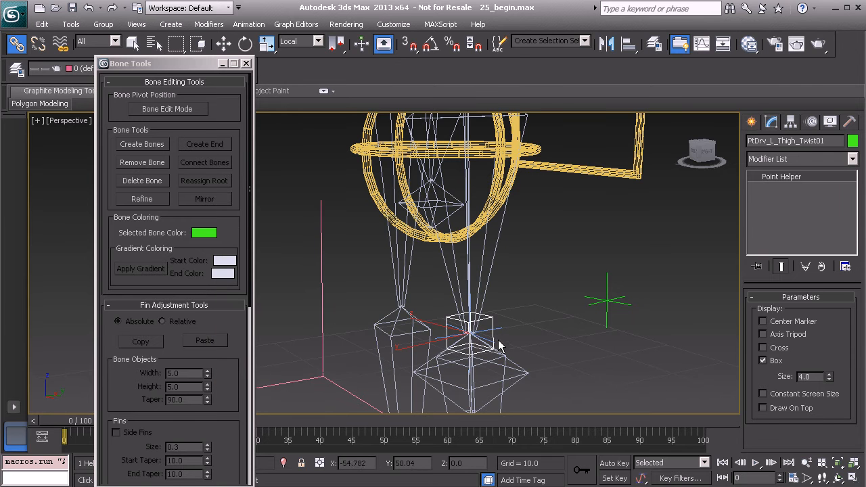
{"action": "middle_click_drag", "start_coordinate": [501, 337], "coordinate": [513, 281]}
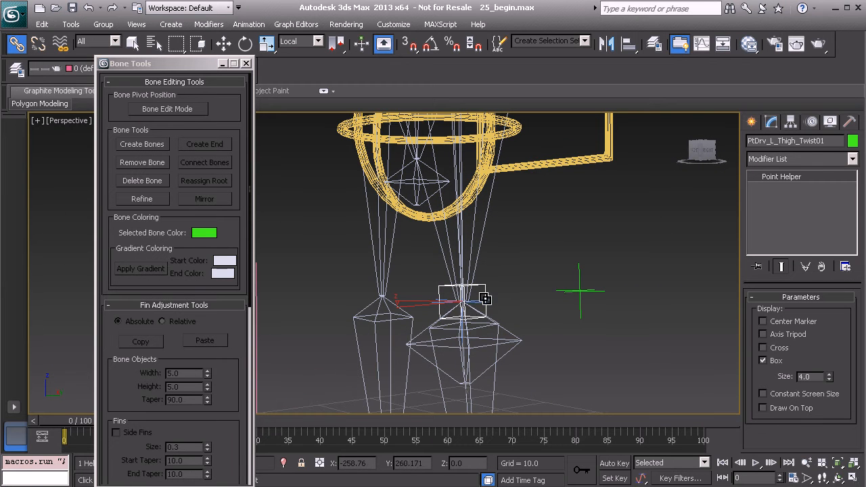
{"action": "middle_click_drag", "start_coordinate": [479, 326], "coordinate": [458, 336], "text": "alt"}
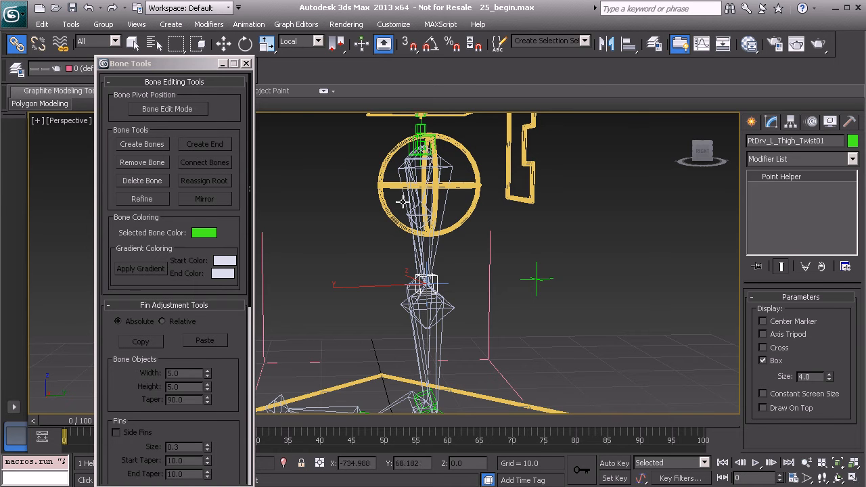
{"action": "middle_click_drag", "start_coordinate": [413, 189], "coordinate": [471, 225], "text": "alt"}
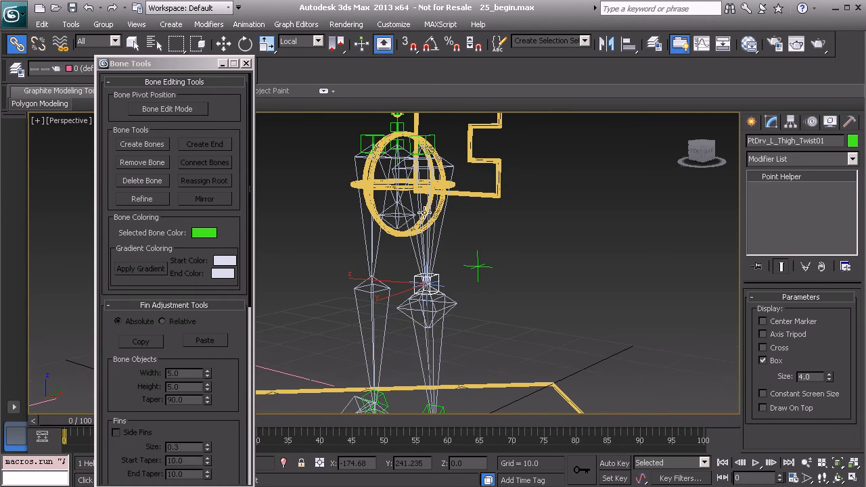
- Apply a Position Constraint to PtDrv_L_Thigh_Twist01 with the left lower leg bone as the target
{"action": "middle_click_drag", "start_coordinate": [468, 269], "coordinate": [414, 258], "text": "alt"}
{"action": "scroll", "coordinate": [446, 287], "scroll_direction": "up", "scroll_amount": 2}
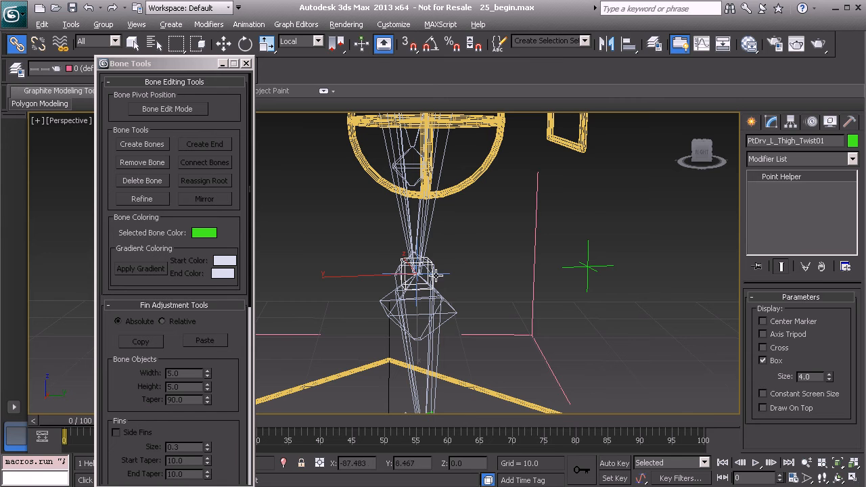
{"action": "right_click", "coordinate": [463, 242]}
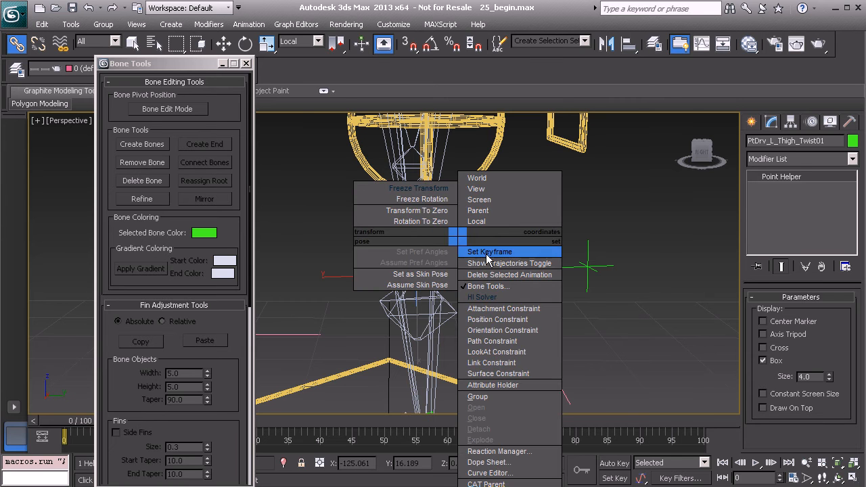
{"action": "left_click", "coordinate": [508, 319]}
{"action": "middle_click_drag", "start_coordinate": [481, 328], "coordinate": [474, 274], "text": "alt"}
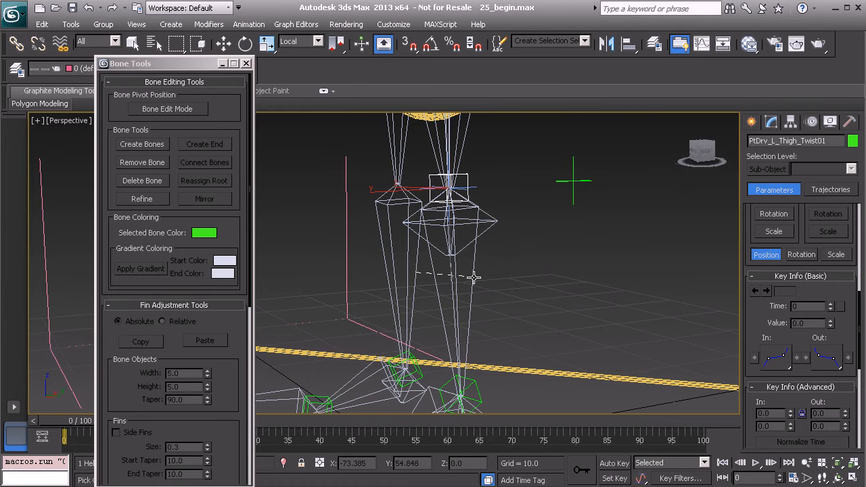
{"action": "left_click", "coordinate": [474, 277]}
- Link both the IKTrgt_L_Thigh_Twist01 helper and the thigh twist HI IK goal to PtDrv_L_Thigh_Twist01
{"action": "middle_click_drag", "start_coordinate": [474, 277], "coordinate": [461, 328]}
{"action": "scroll", "coordinate": [487, 290], "scroll_direction": "up", "scroll_amount": 3}
{"action": "left_click", "coordinate": [629, 216]}
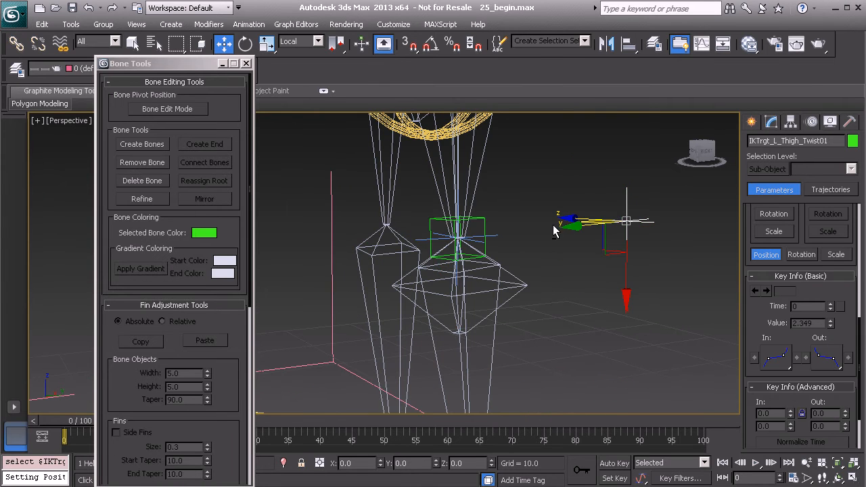
{"action": "left_click", "coordinate": [497, 248], "text": "ctrl"}
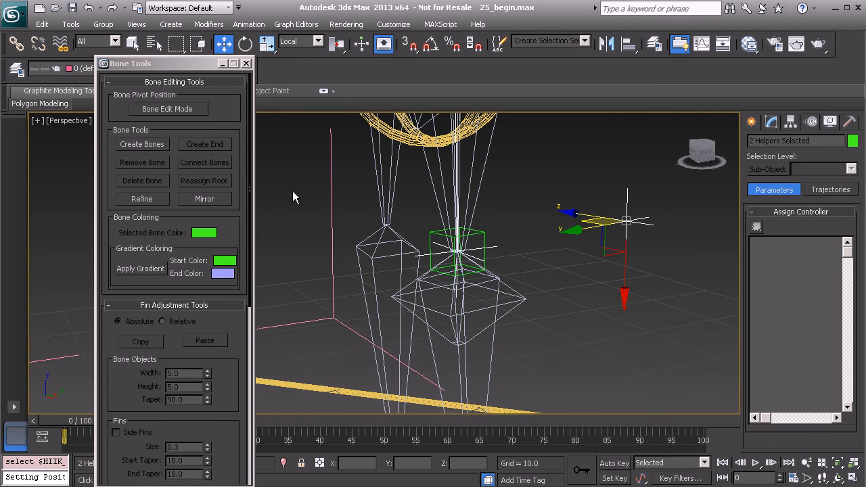
{"action": "left_click", "coordinate": [16, 43]}
{"action": "left_click_drag", "start_coordinate": [627, 221], "coordinate": [485, 237]}
- Freeze the transforms of the selected IK target helper and IK goal
{"action": "middle_click_drag", "start_coordinate": [517, 253], "coordinate": [502, 285]}
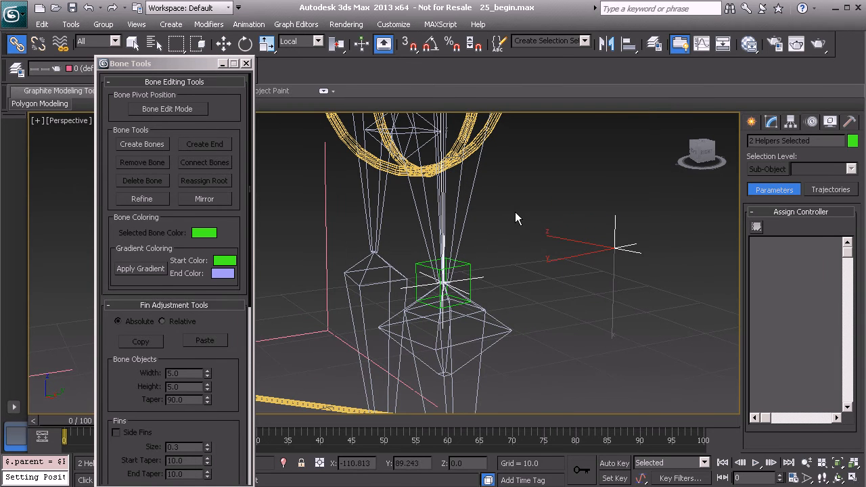
{"action": "right_click", "coordinate": [515, 219]}
{"action": "left_click", "coordinate": [461, 158]}
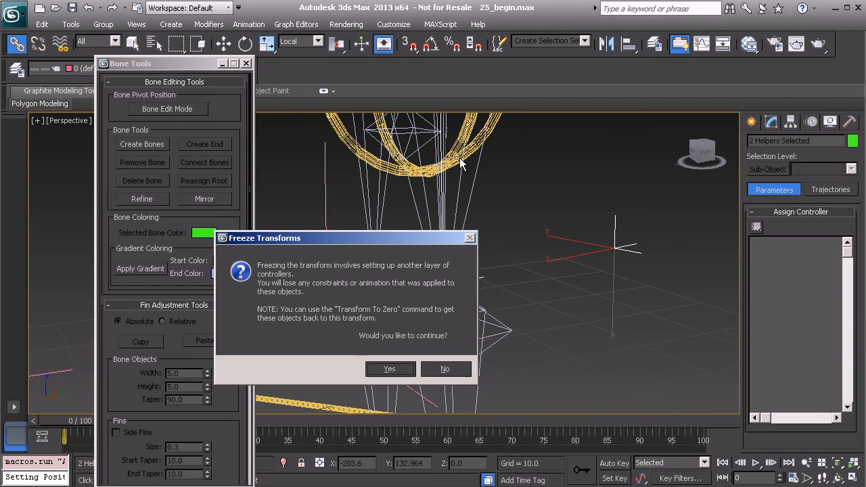
{"action": "left_click", "coordinate": [391, 370]}
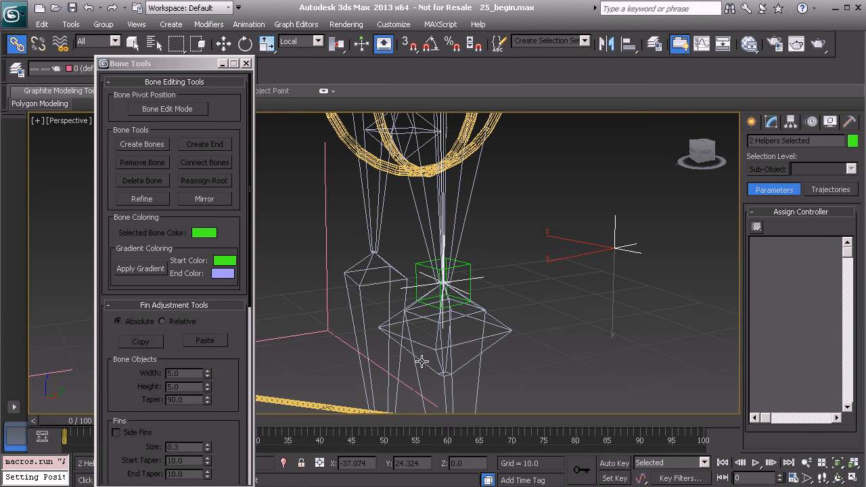
- Test rotating BnDrv_L_Thigh_MAIN01 to check that the twist helpers follow, and undo the rotation
{"action": "middle_click_drag", "start_coordinate": [419, 357], "coordinate": [458, 302], "text": "alt"}
{"action": "left_click", "coordinate": [439, 260]}
{"action": "key", "text": "e"}
{"action": "left_click_drag", "start_coordinate": [414, 162], "coordinate": [400, 186]}
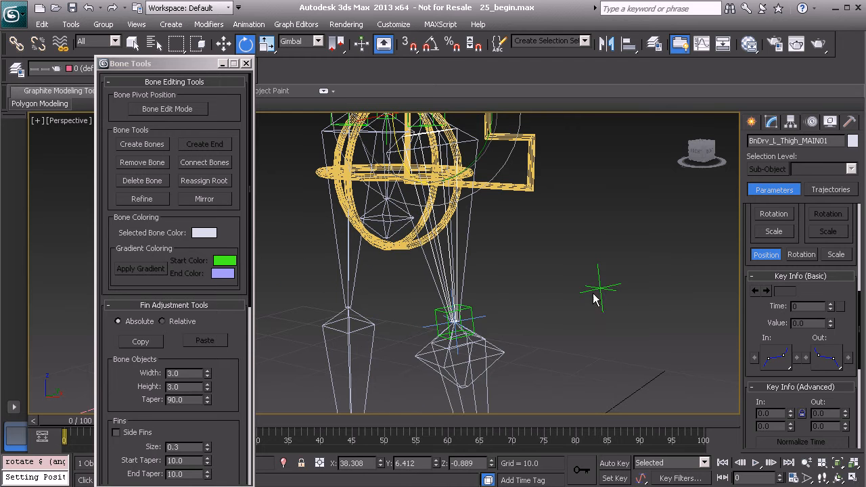
{"action": "key", "text": "ctrl+z"}
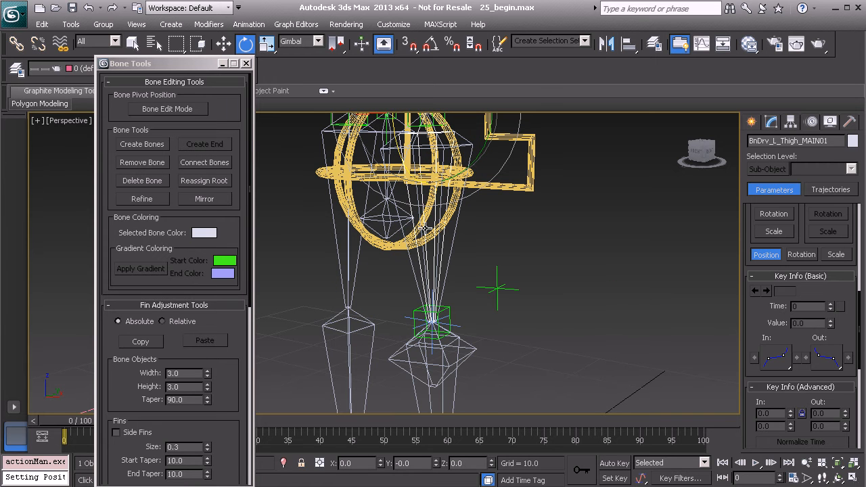
- Compare the rotation axes of PtDrv_L_Thigh_Twist01 and BnDrv_L_Thigh_MAIN01 around the left knee
{"action": "left_click", "coordinate": [454, 321]}
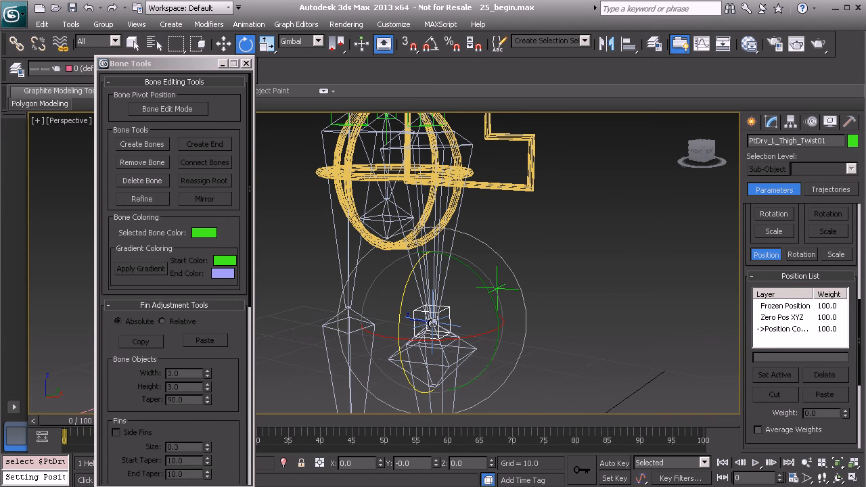
{"action": "middle_click_drag", "start_coordinate": [430, 318], "coordinate": [431, 301], "text": "alt"}
{"action": "scroll", "coordinate": [429, 278], "scroll_direction": "up", "scroll_amount": 2}
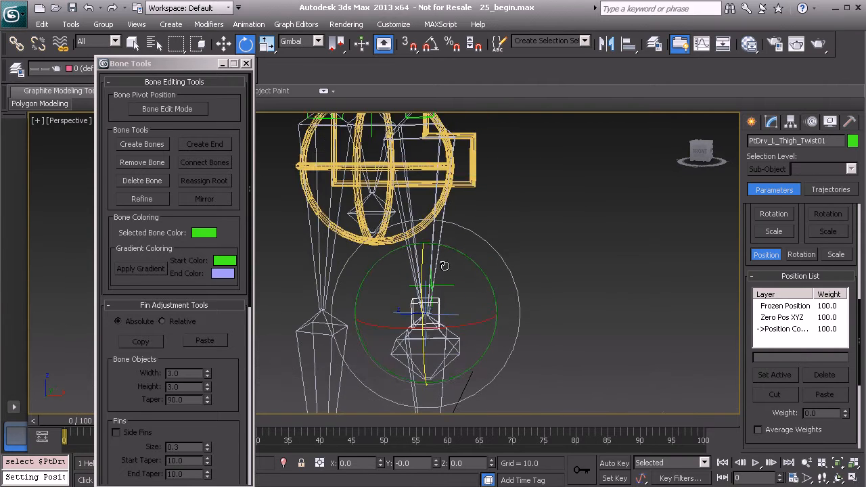
{"action": "left_click", "coordinate": [416, 196]}
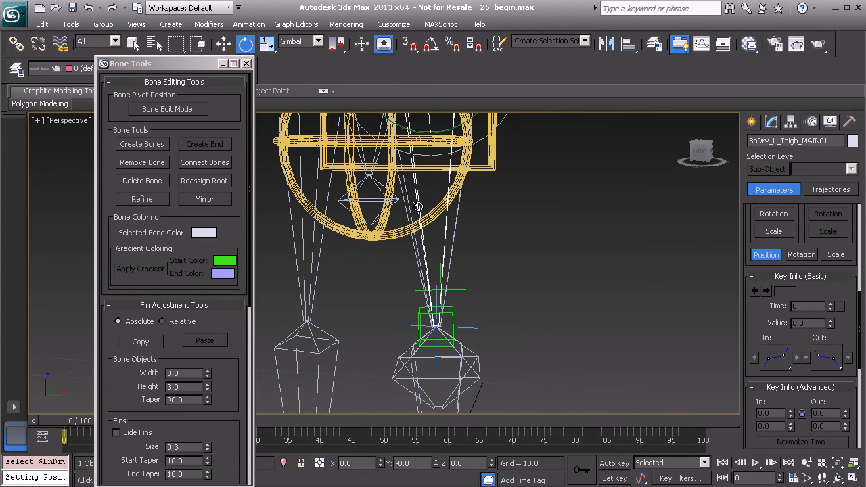
{"action": "middle_click_drag", "start_coordinate": [455, 249], "coordinate": [449, 217]}
{"action": "left_click", "coordinate": [447, 275]}
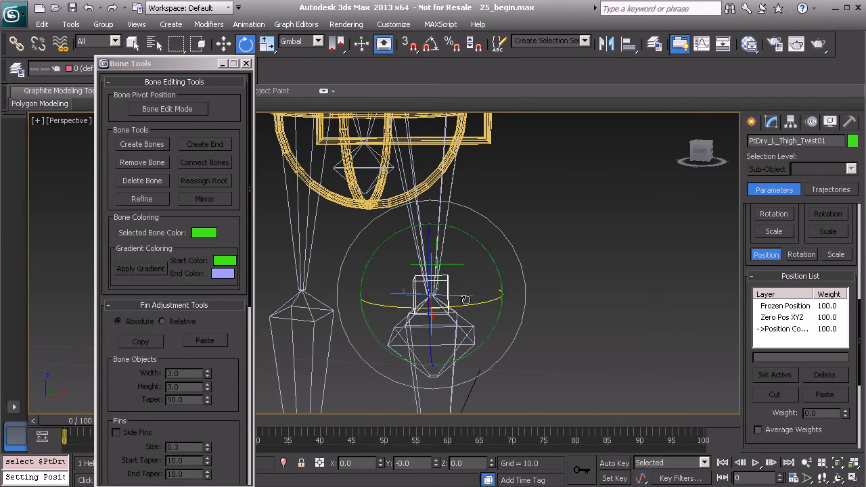
{"action": "middle_click_drag", "start_coordinate": [452, 283], "coordinate": [447, 306]}
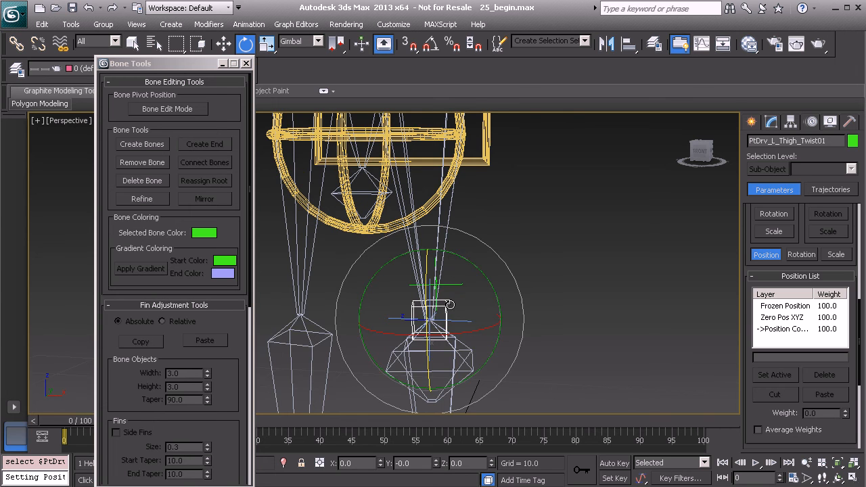
- Start wiring the Zero Euler X Rotation of BnDrv_L_Thigh_MAIN01 to the Zero Euler X Rotation of PtDrv_L_Thigh_Twist01
{"action": "left_click", "coordinate": [453, 299]}
{"action": "right_click", "coordinate": [481, 220]}
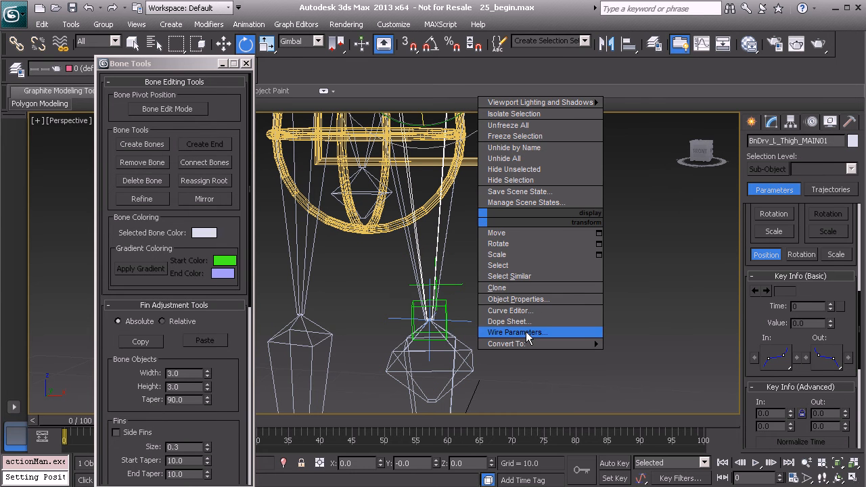
{"action": "left_click", "coordinate": [526, 332]}
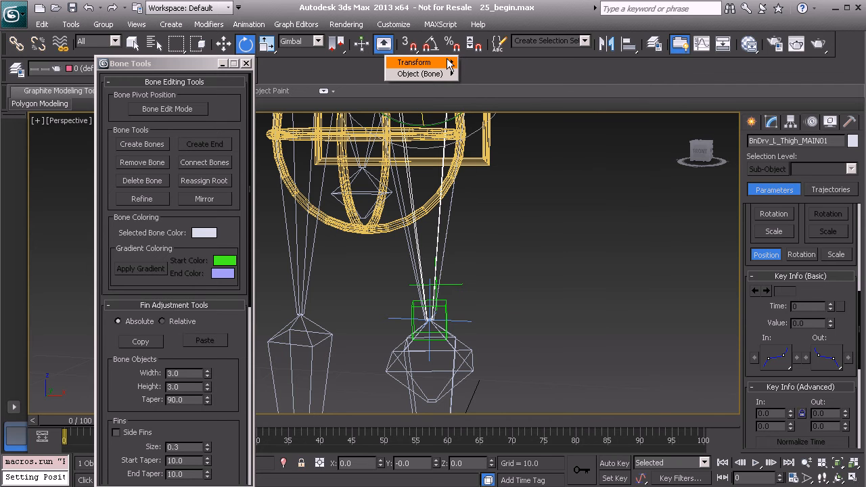
{"action": "mouse_move", "coordinate": [449, 62]}
{"action": "mouse_move", "coordinate": [481, 75]}
{"action": "mouse_move", "coordinate": [549, 88]}
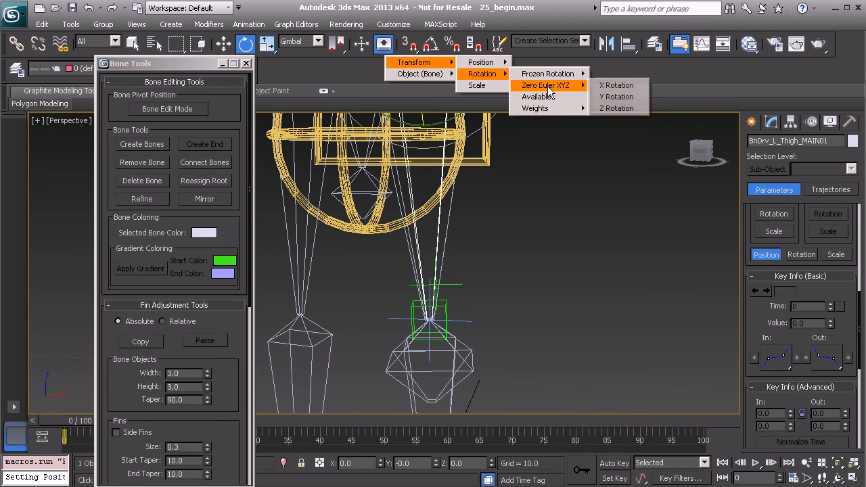
{"action": "left_click", "coordinate": [624, 88]}
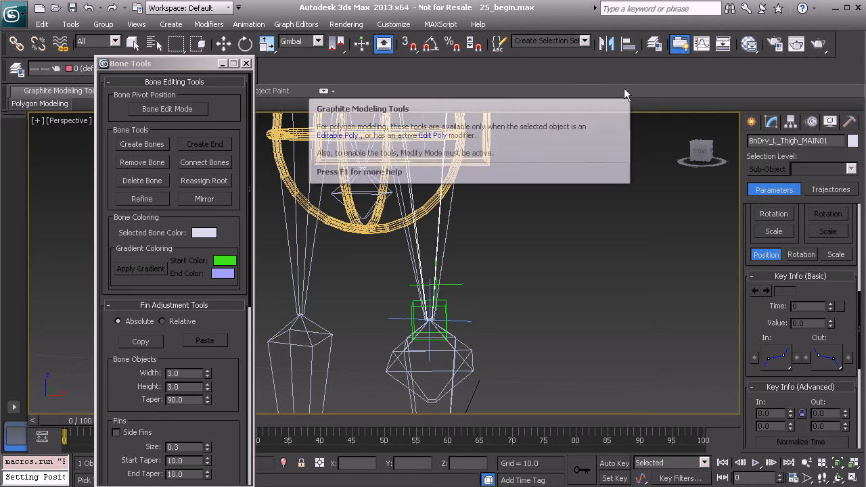
{"action": "left_click", "coordinate": [444, 306]}
{"action": "mouse_move", "coordinate": [471, 313]}
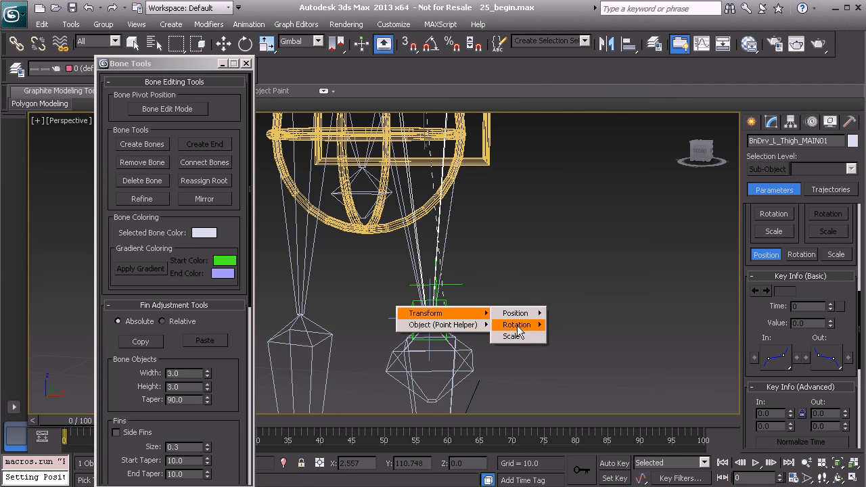
{"action": "mouse_move", "coordinate": [521, 330]}
{"action": "mouse_move", "coordinate": [580, 337]}
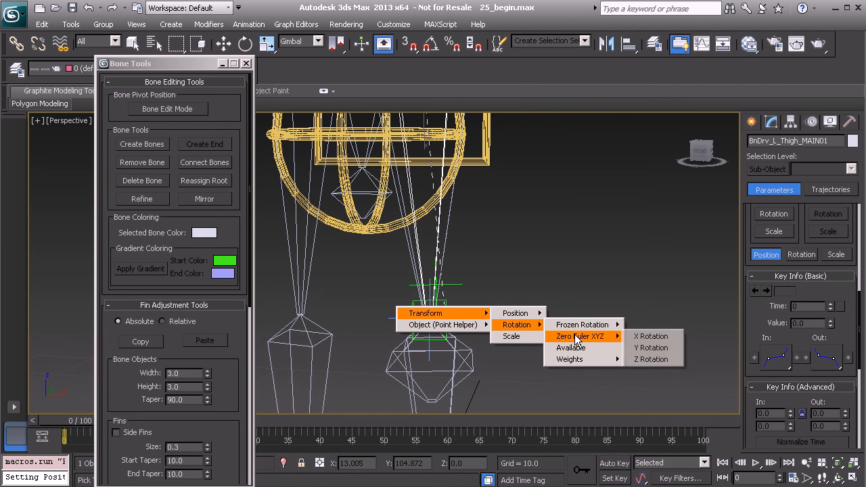
{"action": "left_click", "coordinate": [651, 337]}
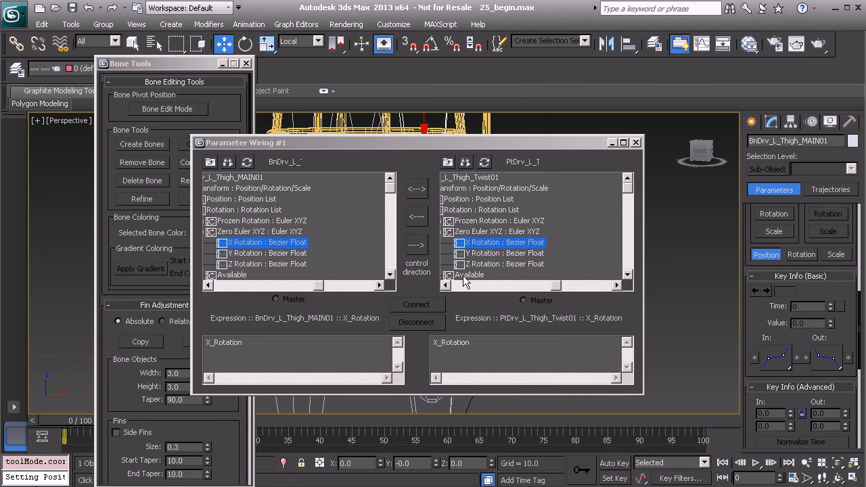
- Set PtDrv_L_Thigh_Twist01's wiring expression to -X_Rotation, connect it one-way from the thigh bone, and close the Parameter Wiring dialog
{"action": "left_click", "coordinate": [434, 345]}
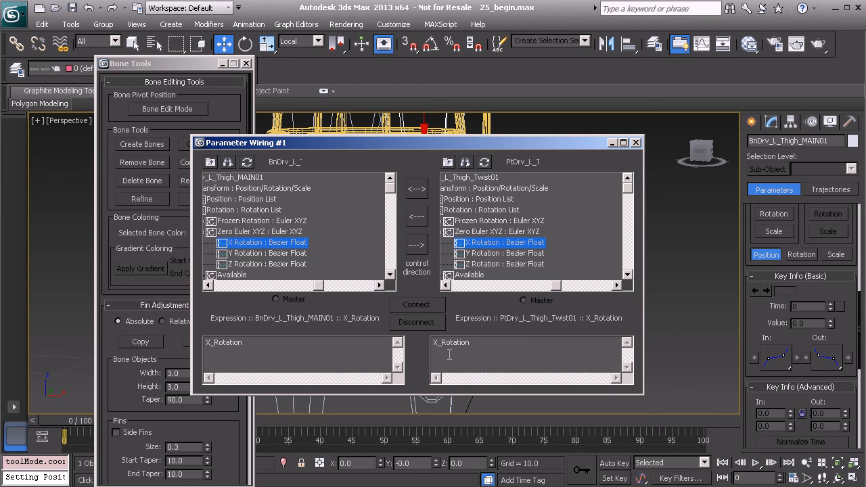
{"action": "type", "text": "-"}
{"action": "left_click", "coordinate": [416, 245]}
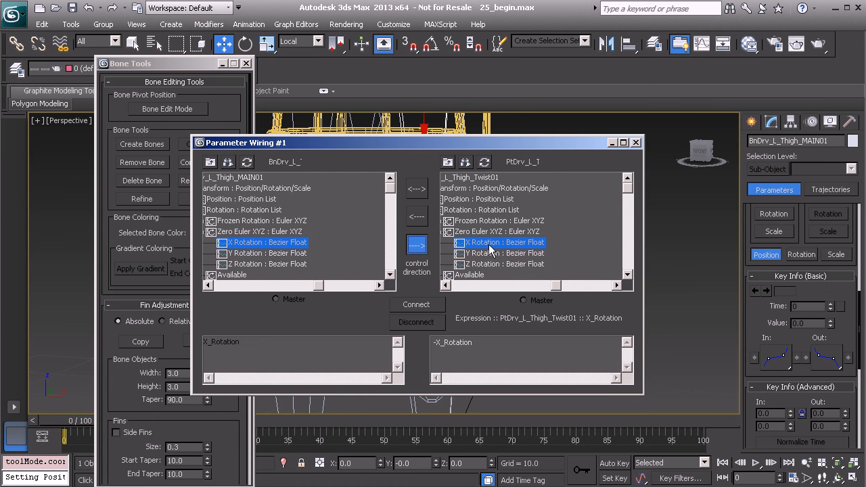
{"action": "left_click", "coordinate": [420, 305]}
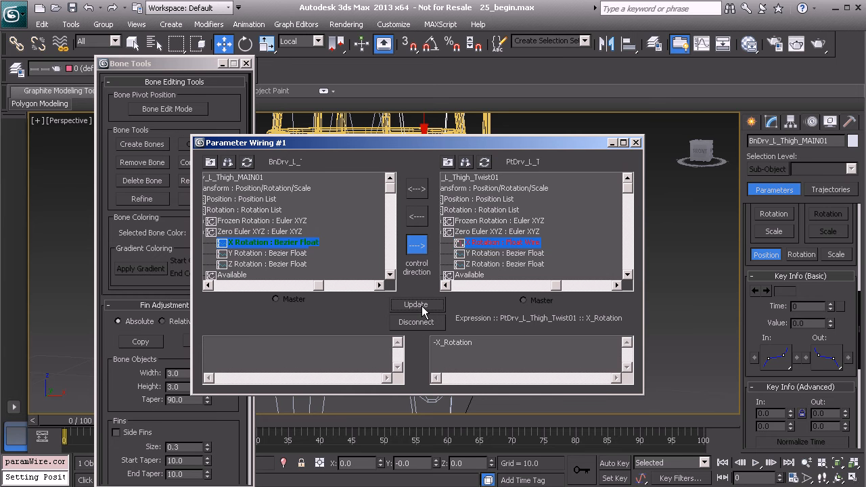
{"action": "left_click", "coordinate": [636, 143]}
- Test rotating BnDrv_L_Thigh_MAIN01 about different axes to check the wired twist, cancelling or undoing each rotation
{"action": "scroll", "coordinate": [547, 255], "scroll_direction": "up", "scroll_amount": 4}
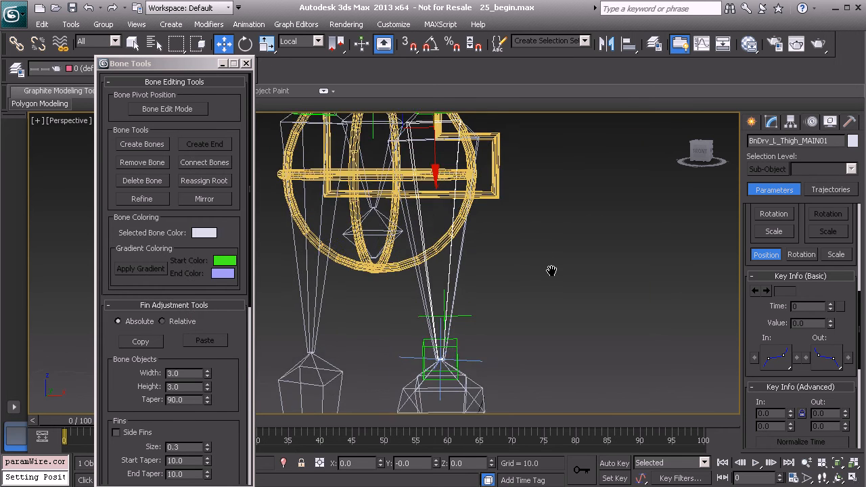
{"action": "scroll", "coordinate": [440, 226], "scroll_direction": "down", "scroll_amount": 3}
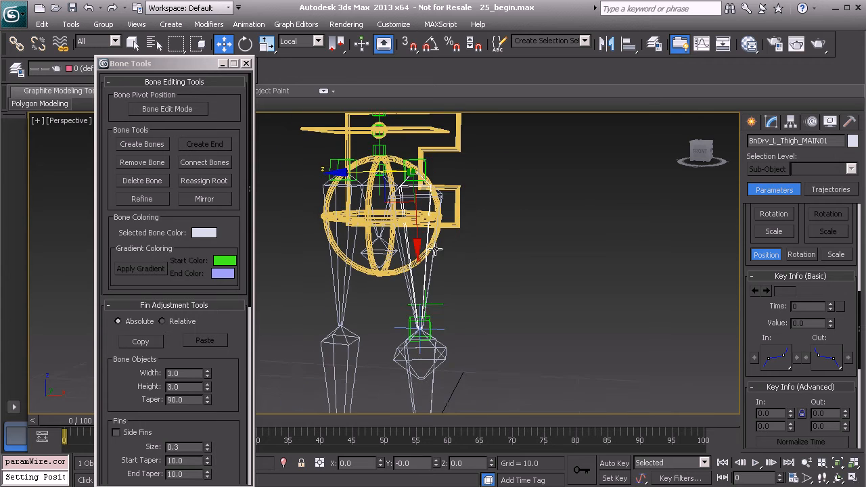
{"action": "key", "text": "e"}
{"action": "left_click_drag", "start_coordinate": [412, 224], "coordinate": [585, 200]}
{"action": "key", "text": "ctrl+z"}
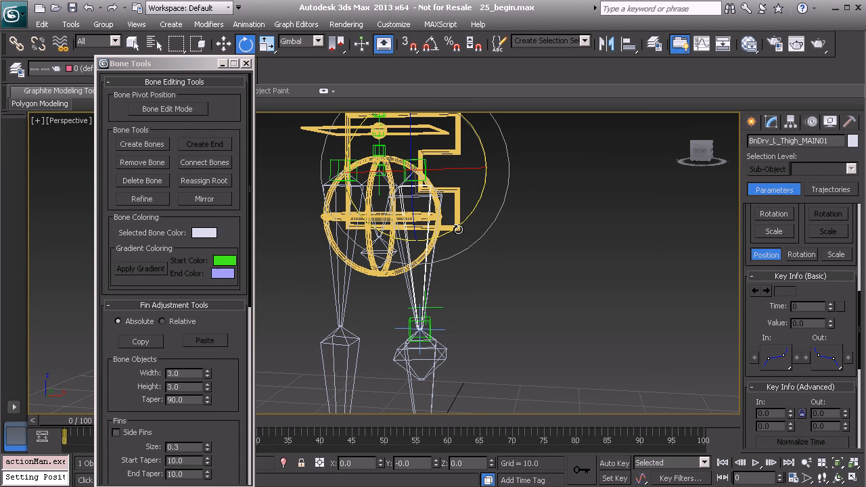
{"action": "mouse_move", "coordinate": [459, 225]}
{"action": "left_mouse_down"}
{"action": "mouse_move", "coordinate": [489, 197]}
{"action": "mouse_move", "coordinate": [438, 244]}
{"action": "mouse_move", "coordinate": [466, 216]}
{"action": "left_mouse_up"}
{"action": "right_click", "coordinate": [466, 217]}
{"action": "left_click_drag", "start_coordinate": [412, 199], "coordinate": [459, 203]}
{"action": "right_click", "coordinate": [459, 202]}
- Swing and twist BnDrv_L_Thigh_MAIN01 away from its rest pose to check the setup, and reset it with Transform To Zero
{"action": "mouse_move", "coordinate": [459, 202]}
{"action": "middle_mouse_down", "text": "alt"}
{"action": "mouse_move", "coordinate": [403, 210]}
{"action": "mouse_move", "coordinate": [426, 215]}
{"action": "mouse_move", "coordinate": [409, 221]}
{"action": "mouse_move", "coordinate": [470, 209]}
{"action": "middle_mouse_up", "text": "alt"}
{"action": "left_click_drag", "start_coordinate": [419, 185], "coordinate": [285, 201]}
{"action": "left_click_drag", "start_coordinate": [443, 213], "coordinate": [349, 278]}
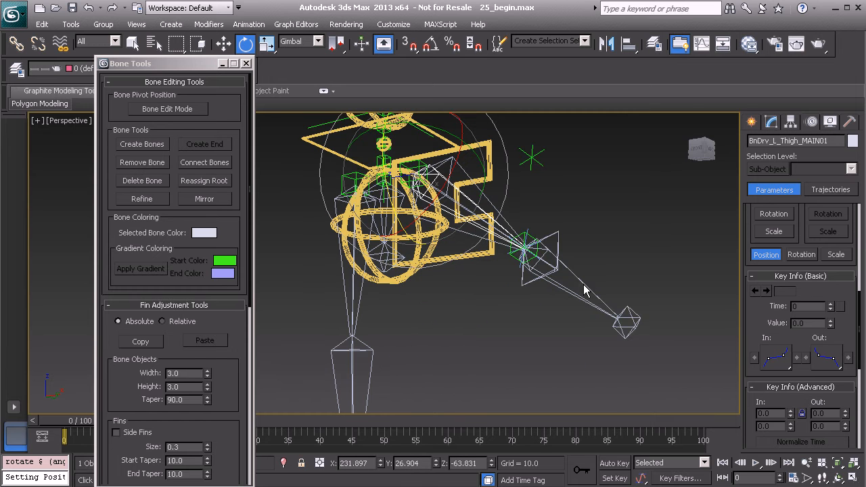
{"action": "right_click", "coordinate": [581, 232], "text": "alt"}
{"action": "left_click", "coordinate": [566, 203]}
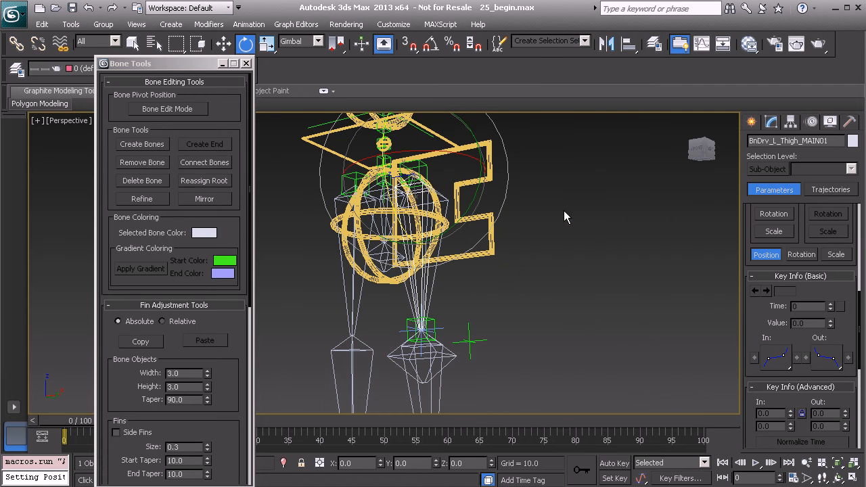
- Close the Bone Tools window and hide the Hidden layer in the layer manager
{"action": "middle_click_drag", "start_coordinate": [465, 257], "coordinate": [427, 246], "text": "alt"}
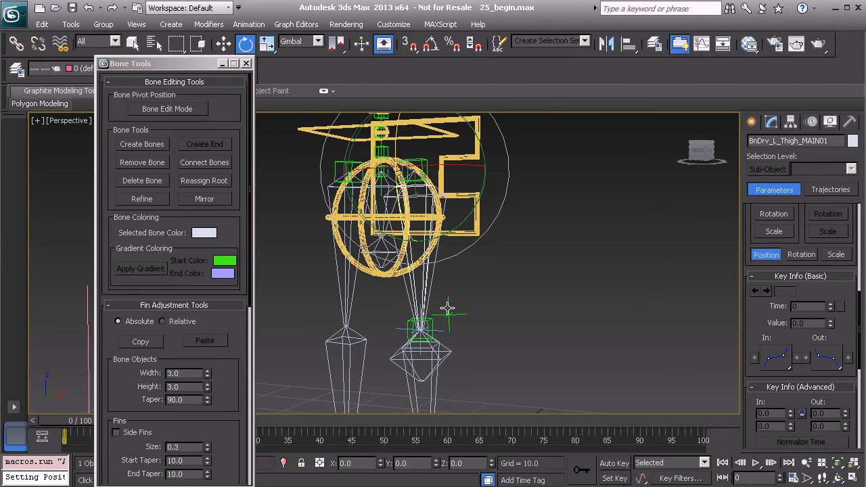
{"action": "middle_click_drag", "start_coordinate": [461, 304], "coordinate": [444, 306], "text": "alt"}
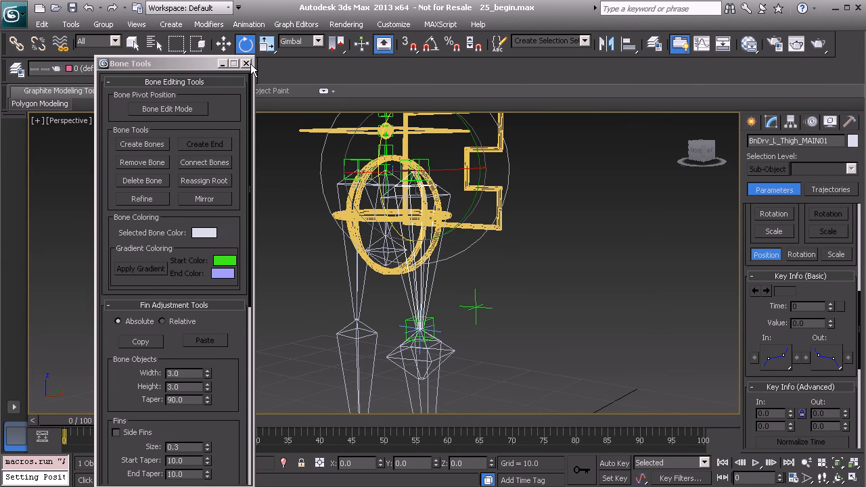
{"action": "left_click", "coordinate": [246, 64]}
{"action": "middle_click_drag", "start_coordinate": [369, 270], "coordinate": [358, 247], "text": "alt"}
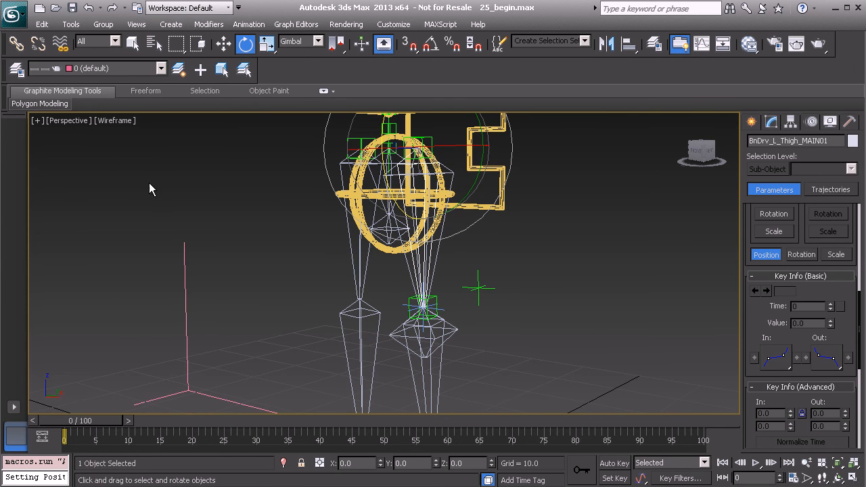
{"action": "left_click", "coordinate": [17, 70]}
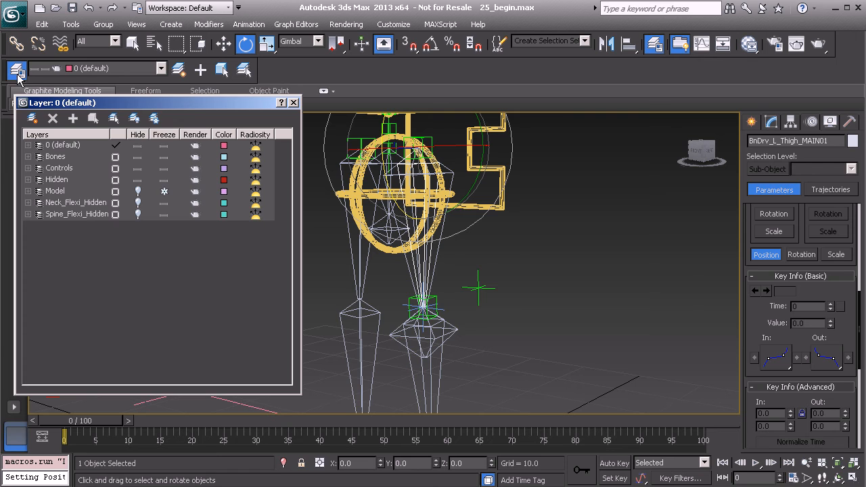
{"action": "left_click", "coordinate": [138, 181]}
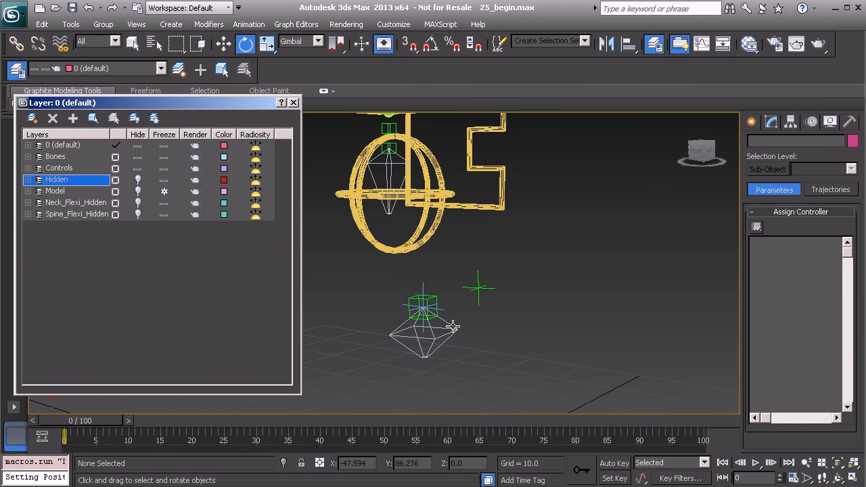
- Move the four visible left thigh twist driver objects to the Hidden layer, and show that layer again
{"action": "middle_click_drag", "start_coordinate": [431, 335], "coordinate": [489, 277]}
{"action": "middle_click_drag", "start_coordinate": [540, 313], "coordinate": [539, 302], "text": "alt"}
{"action": "left_click_drag", "start_coordinate": [568, 308], "coordinate": [419, 223]}
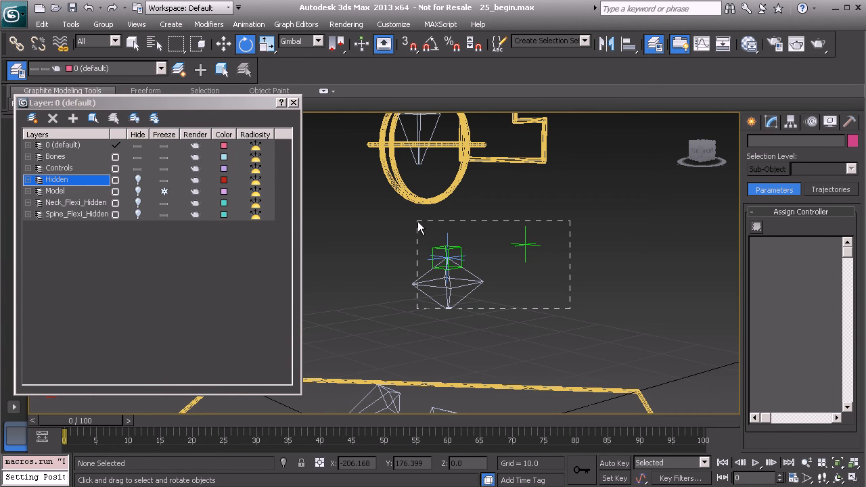
{"action": "left_click_drag", "start_coordinate": [418, 222], "coordinate": [417, 222]}
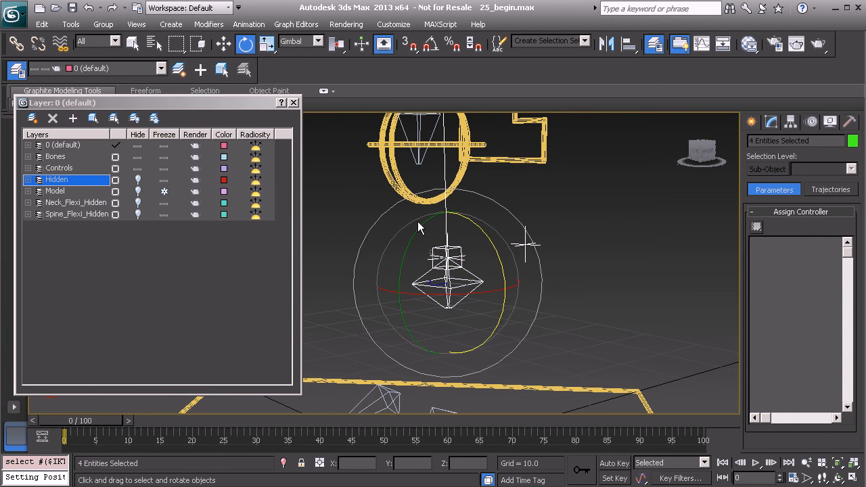
{"action": "left_click", "coordinate": [73, 119]}
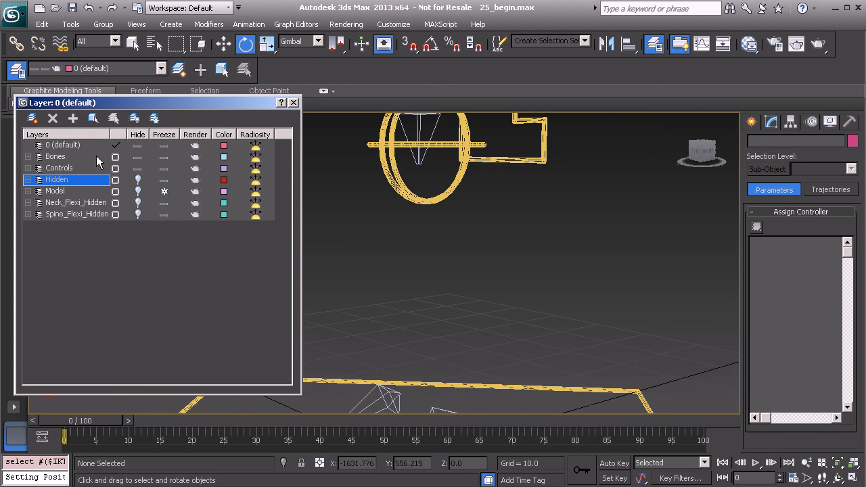
{"action": "left_click", "coordinate": [138, 180]}
- Move Bone_L_Thigh_Twist01 to the Bones layer and clear the selection
{"action": "middle_click_drag", "start_coordinate": [416, 252], "coordinate": [408, 294]}
{"action": "middle_click_drag", "start_coordinate": [408, 294], "coordinate": [452, 284], "text": "alt"}
{"action": "left_click", "coordinate": [470, 241]}
{"action": "middle_click_drag", "start_coordinate": [463, 244], "coordinate": [448, 227], "text": "alt"}
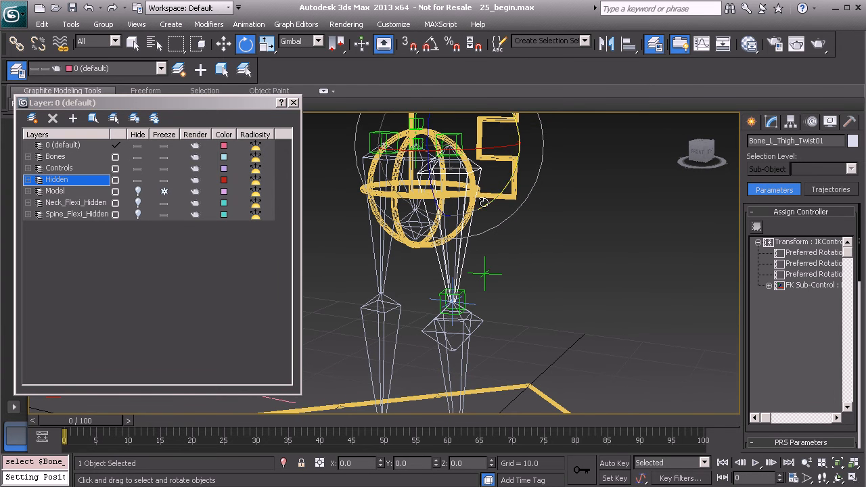
{"action": "left_click", "coordinate": [61, 157]}
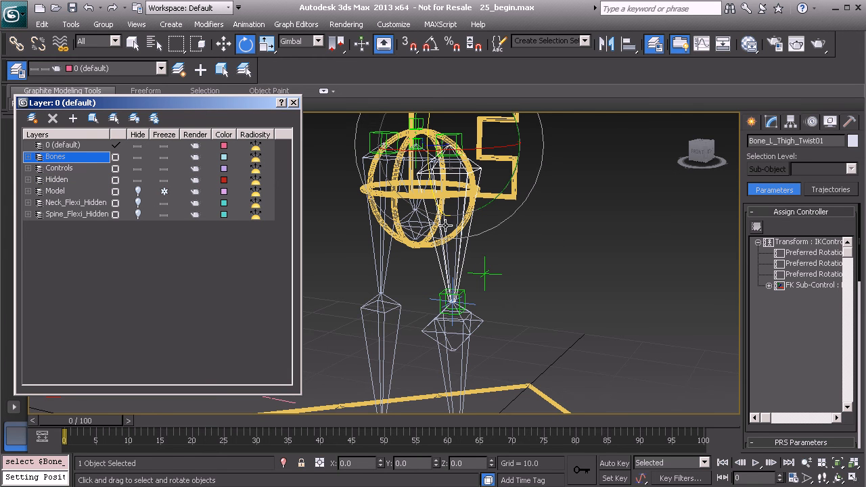
{"action": "left_click", "coordinate": [73, 119]}
{"action": "key", "text": "ctrl+d"}
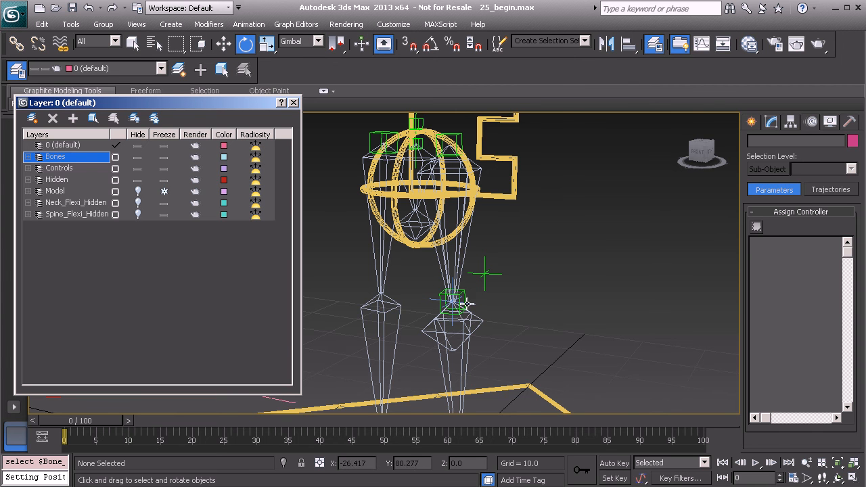
- Clone the IKTrgt_L_Thigh_Twist01 point helper as an independent copy
{"action": "middle_click_drag", "start_coordinate": [426, 293], "coordinate": [466, 308], "text": "alt"}
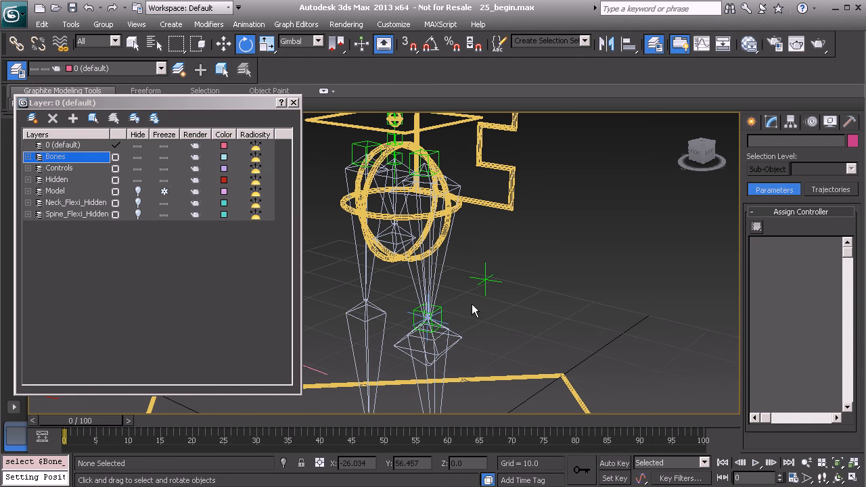
{"action": "left_click", "coordinate": [483, 284]}
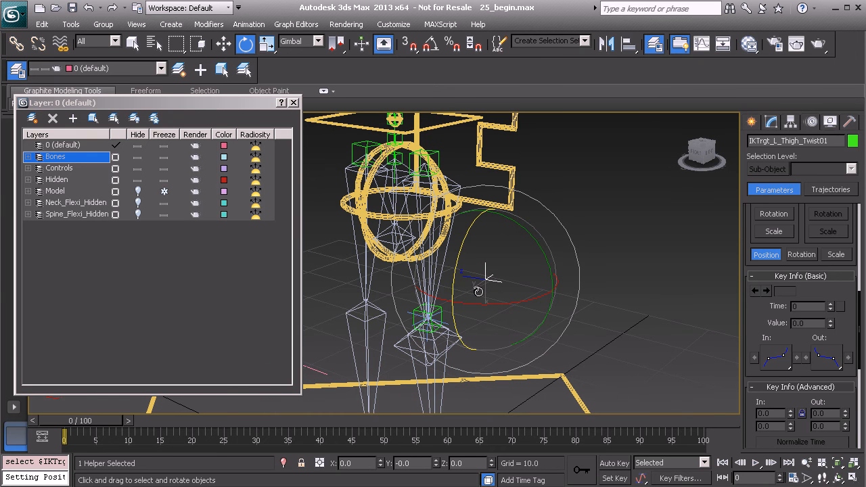
{"action": "middle_click_drag", "start_coordinate": [458, 269], "coordinate": [478, 288], "text": "alt"}
{"action": "middle_click_drag", "start_coordinate": [419, 213], "coordinate": [494, 292], "text": "alt"}
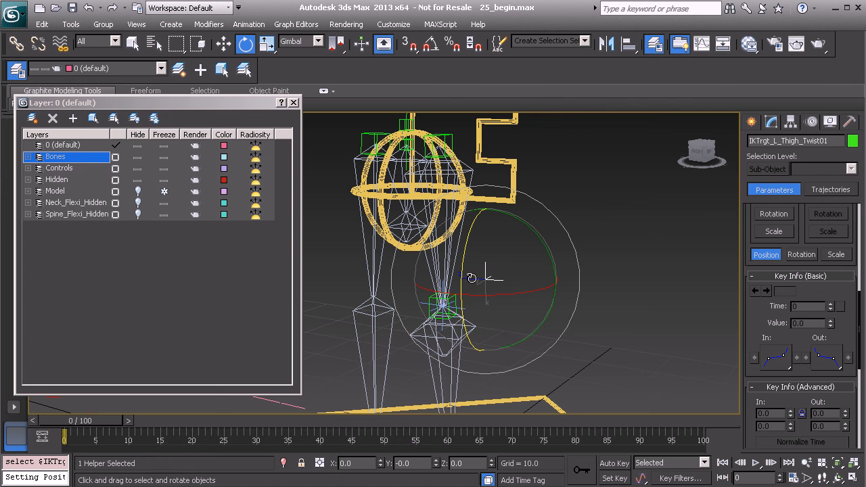
{"action": "mouse_move", "coordinate": [486, 278]}
{"action": "middle_mouse_down", "text": "alt"}
{"action": "mouse_move", "coordinate": [491, 266]}
{"action": "mouse_move", "coordinate": [481, 263]}
{"action": "middle_mouse_up", "text": "alt"}
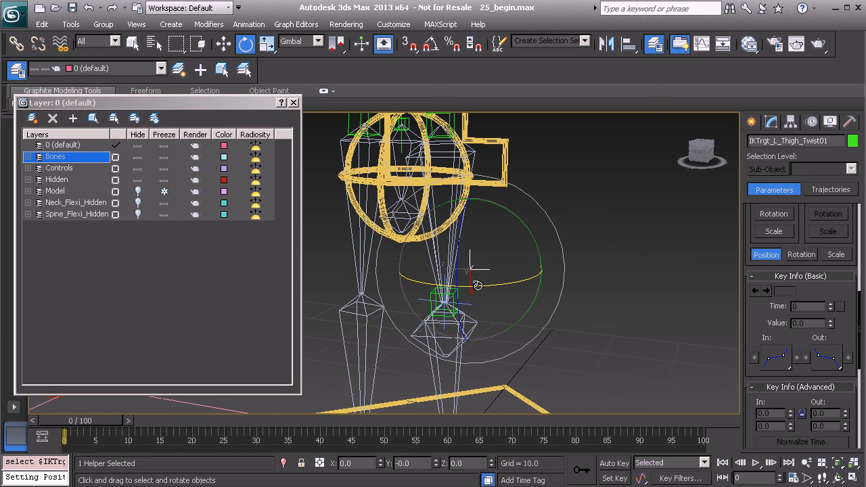
{"action": "key", "text": "ctrl+v"}
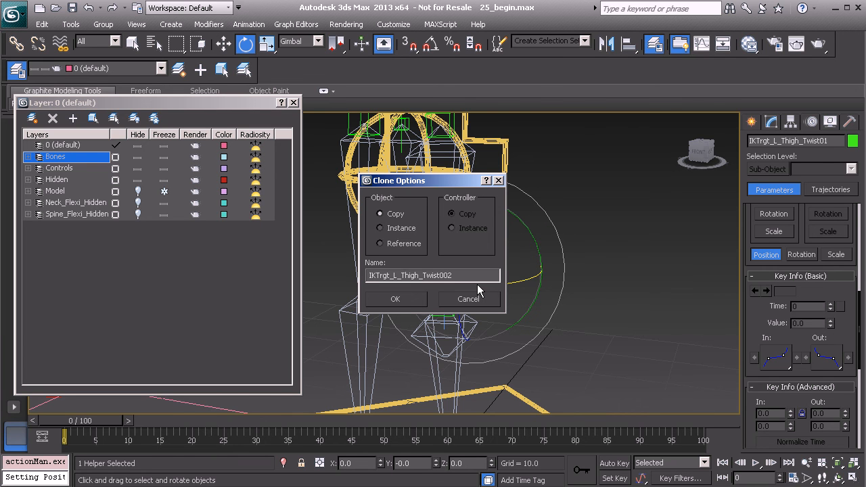
{"action": "left_click", "coordinate": [402, 297]}
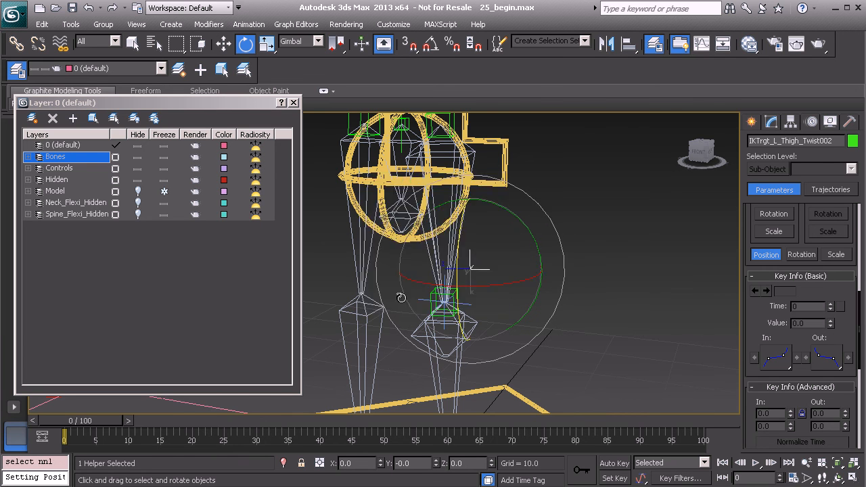
- Switch the move coordinate system to World and set the cloned IK target's X position to -2.349
{"action": "middle_click_drag", "start_coordinate": [406, 297], "coordinate": [442, 293], "text": "alt"}
{"action": "key", "text": "w"}
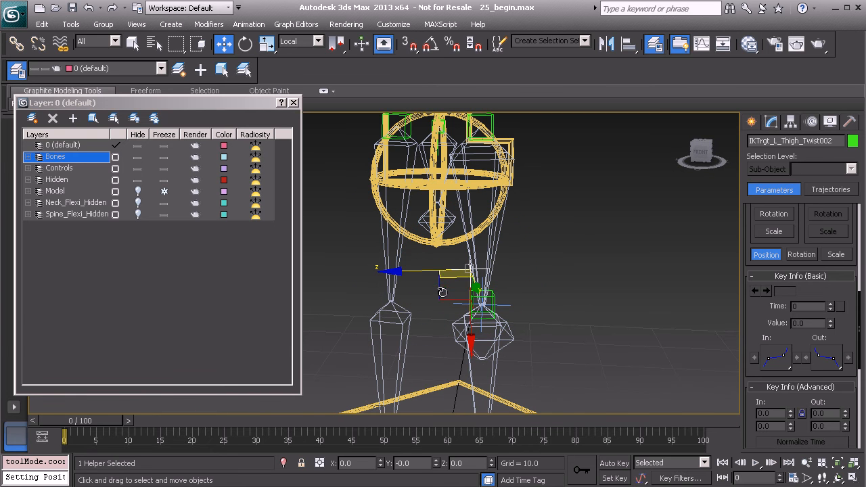
{"action": "left_click", "coordinate": [296, 43]}
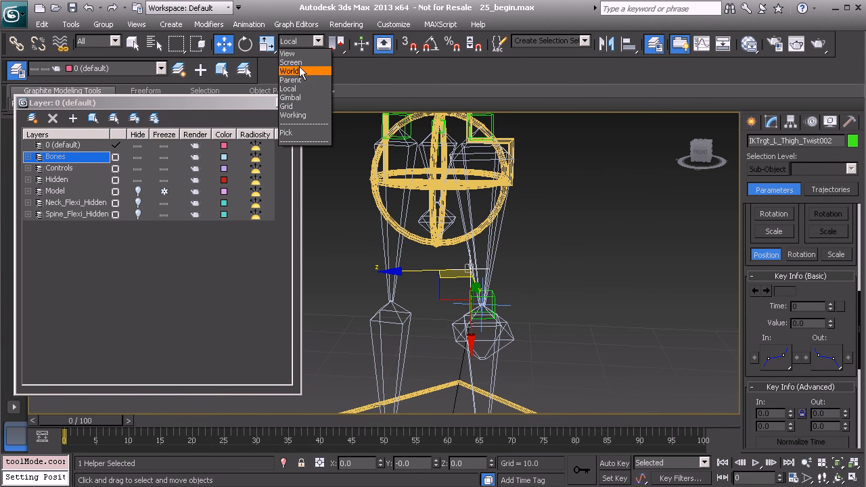
{"action": "left_click", "coordinate": [301, 71]}
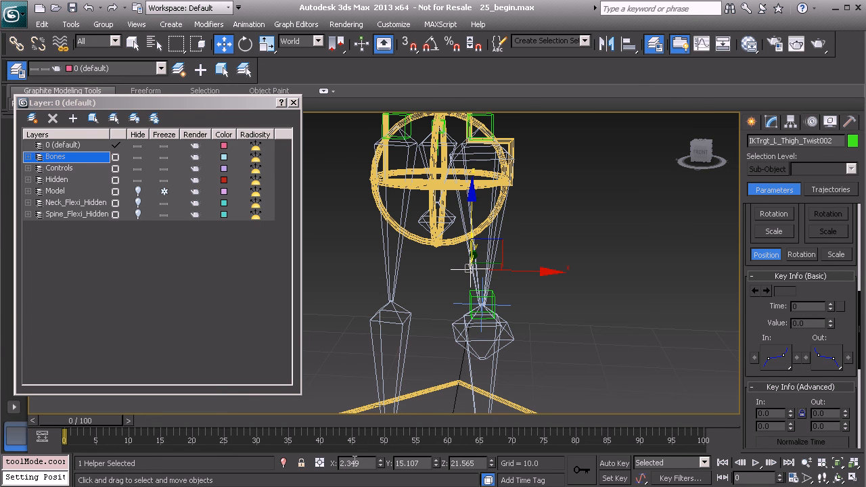
{"action": "left_click_drag", "start_coordinate": [464, 268], "coordinate": [424, 269]}
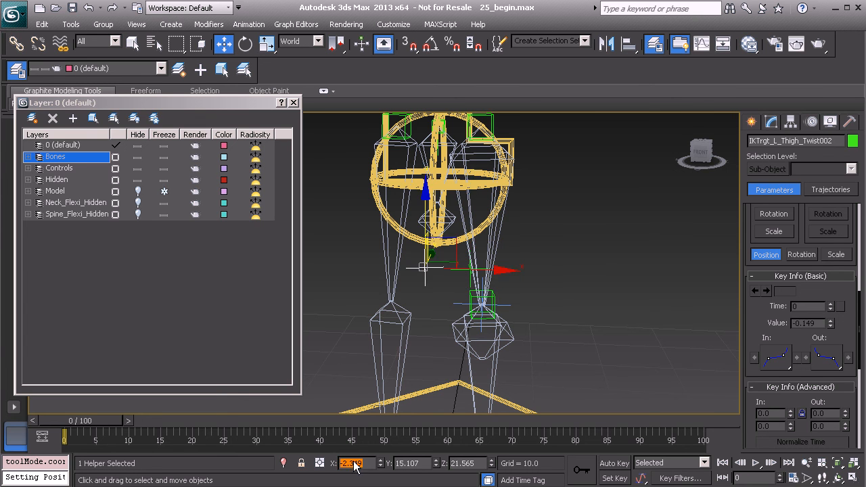
{"action": "middle_click_drag", "start_coordinate": [483, 283], "coordinate": [430, 288], "text": "alt"}
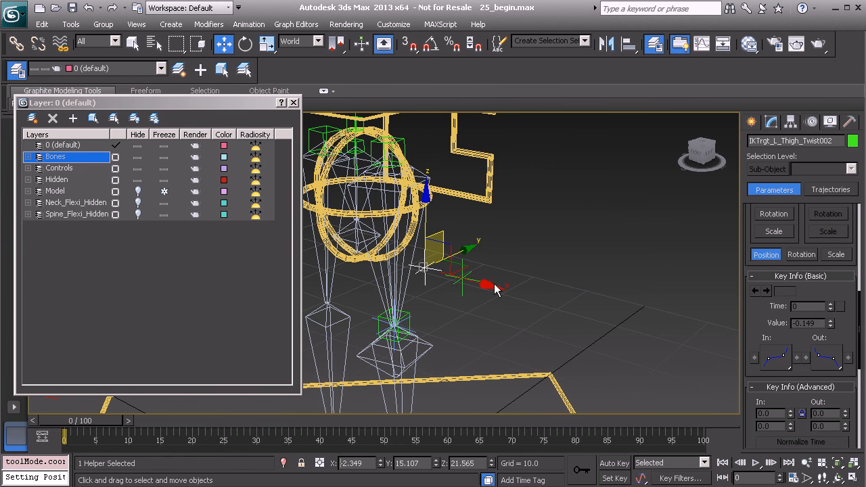
{"action": "left_click", "coordinate": [523, 272]}
{"action": "left_click", "coordinate": [424, 267]}
{"action": "key", "text": "shift+z"}
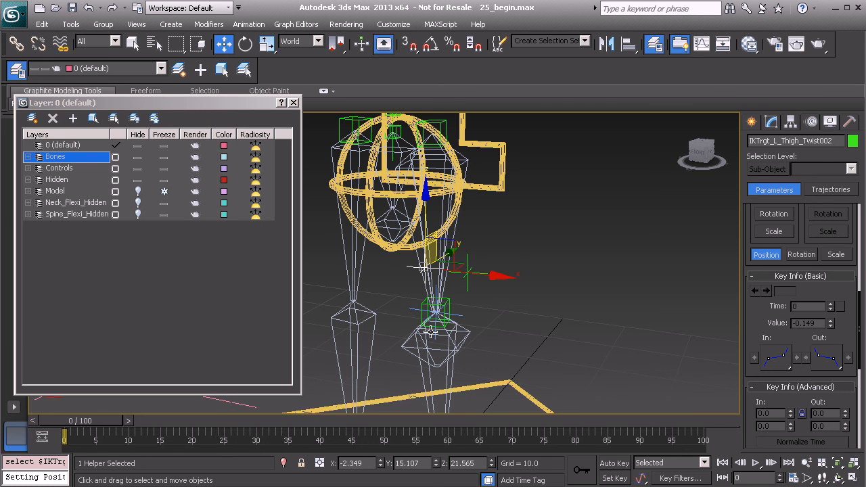
- Display the cloned IK target as a box instead of a cross, and delete the clone
{"action": "middle_click_drag", "start_coordinate": [473, 282], "coordinate": [348, 296], "text": "alt"}
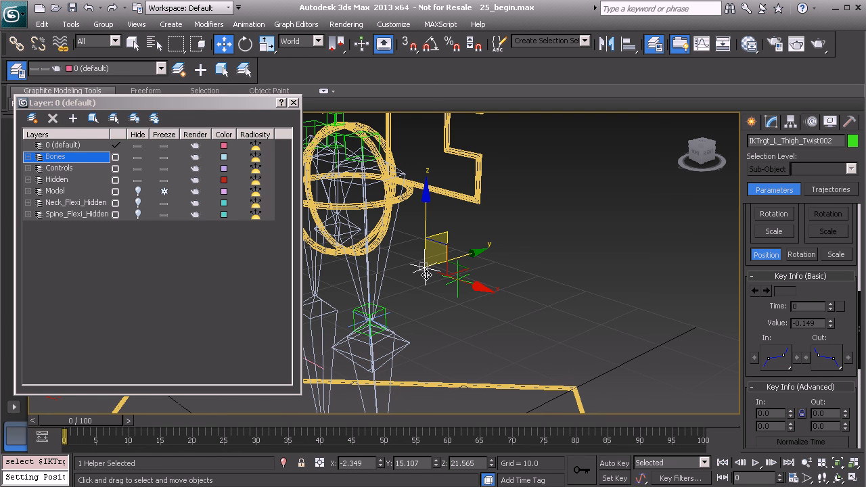
{"action": "left_click", "coordinate": [772, 122]}
{"action": "left_click", "coordinate": [777, 348]}
{"action": "left_click", "coordinate": [765, 360]}
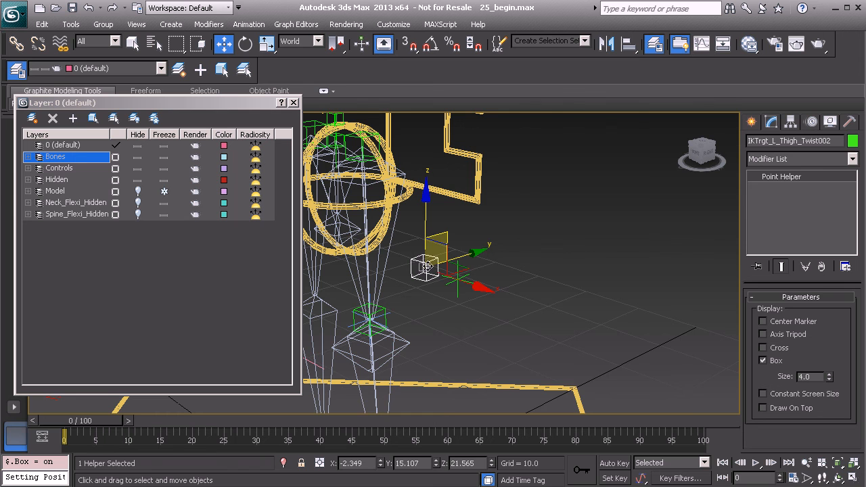
{"action": "middle_click_drag", "start_coordinate": [425, 268], "coordinate": [429, 259], "text": "alt"}
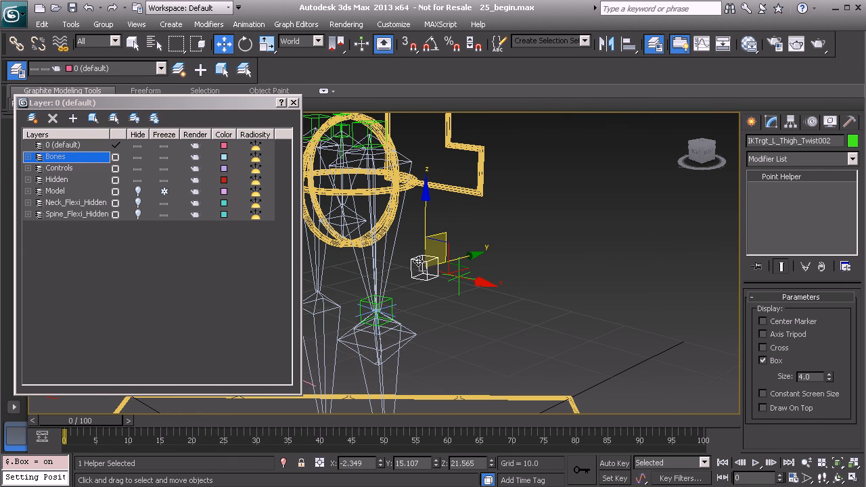
{"action": "left_click", "coordinate": [415, 261]}
{"action": "key", "text": "Delete"}
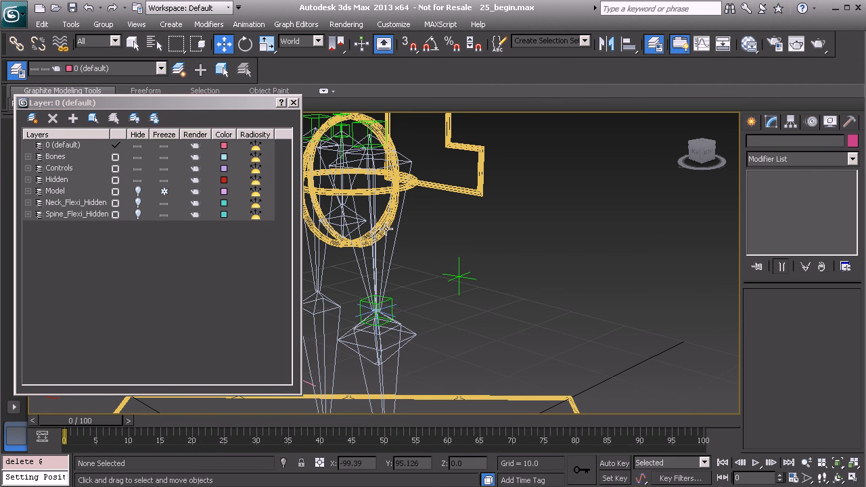
- Close the layer manager
{"action": "middle_click_drag", "start_coordinate": [433, 249], "coordinate": [399, 263], "text": "alt"}
{"action": "left_click", "coordinate": [294, 103]}
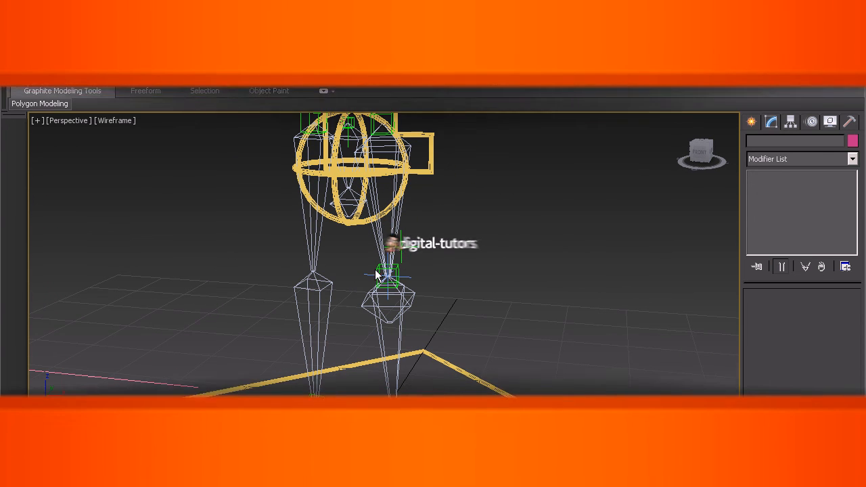